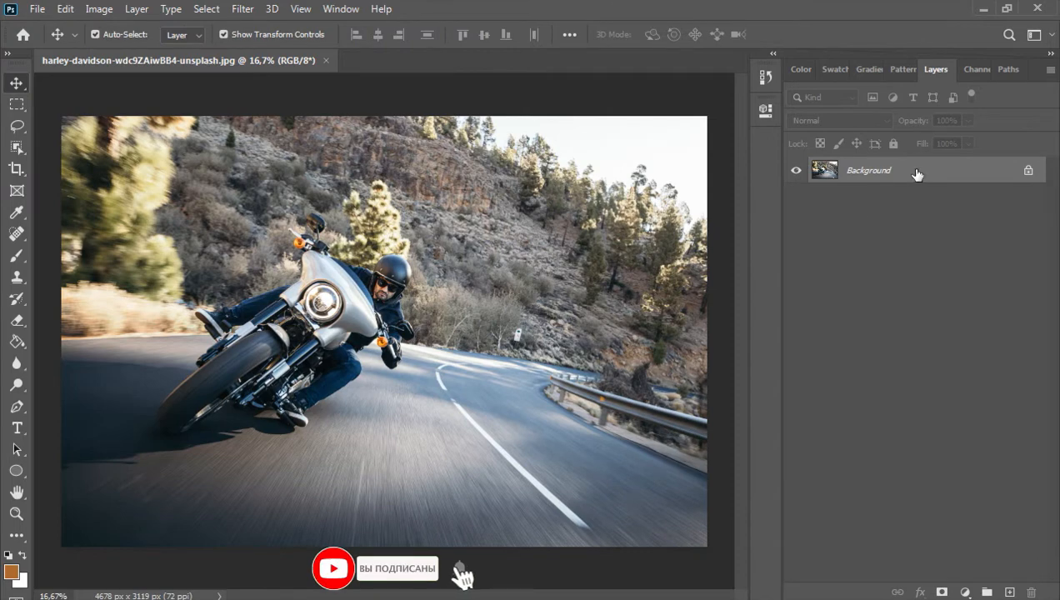
# Duplicate the Background layer and hide the original Background layer
pyautogui.moveTo(919, 172); pyautogui.dragTo(1008, 591)
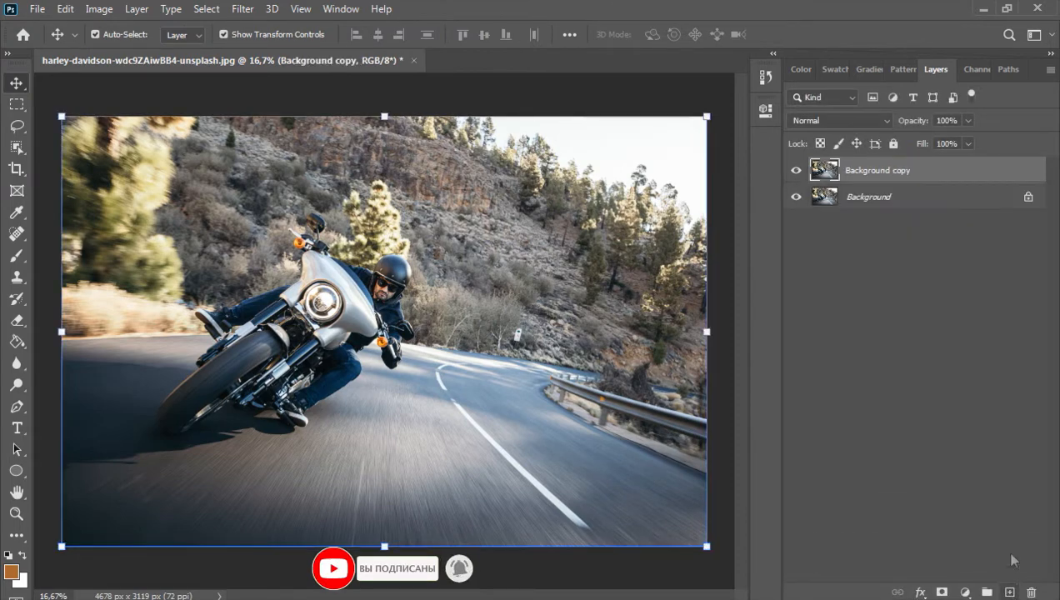
pyautogui.click(796, 198)
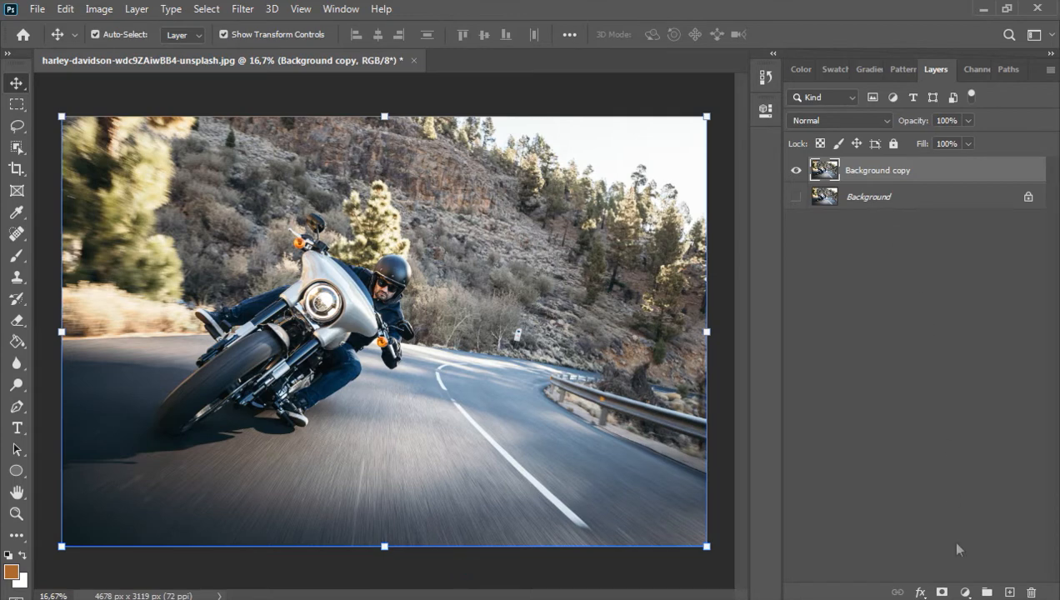
# Add an empty layer directly below the Background copy layer and hide the Background copy
pyautogui.click(1009, 592)
pyautogui.moveTo(864, 175); pyautogui.dragTo(861, 209)
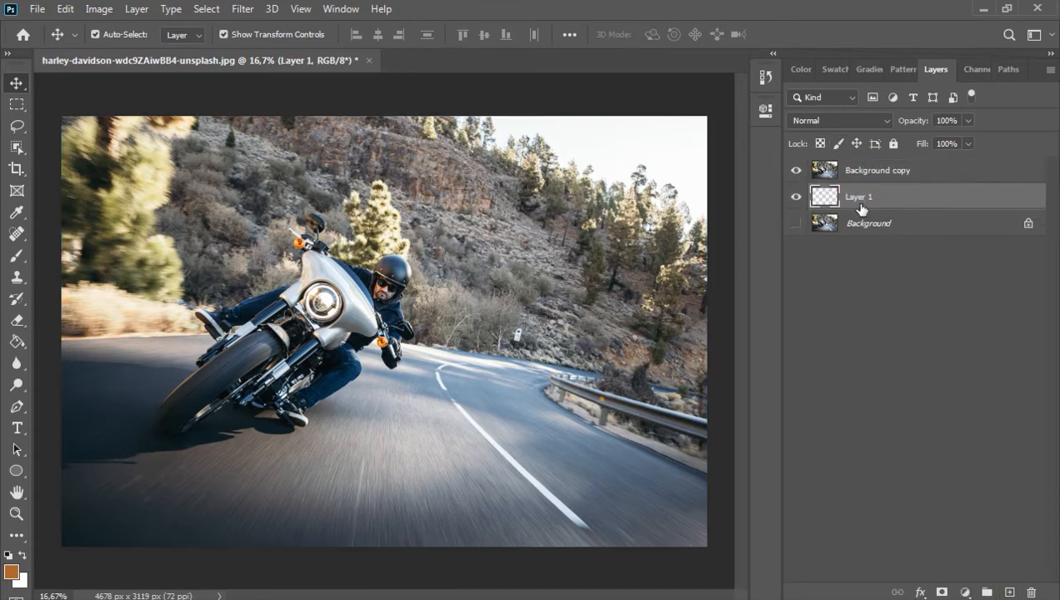
pyautogui.click(795, 175)
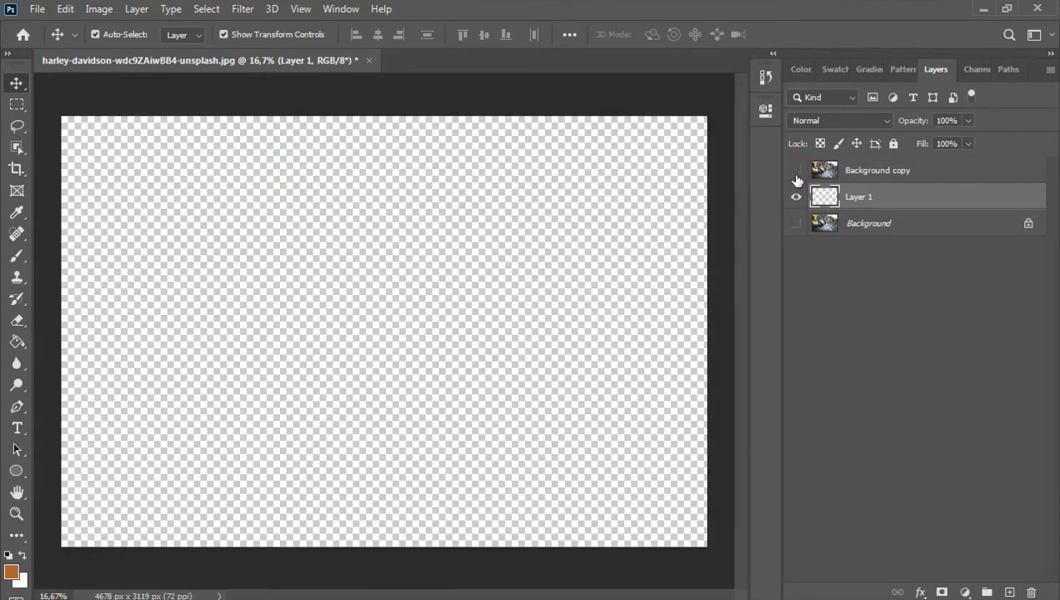
# Add the text "CLIPPING" on the empty layer in black Gill Sans Ultra Bold
pyautogui.click(17, 428)
pyautogui.click(245, 320)
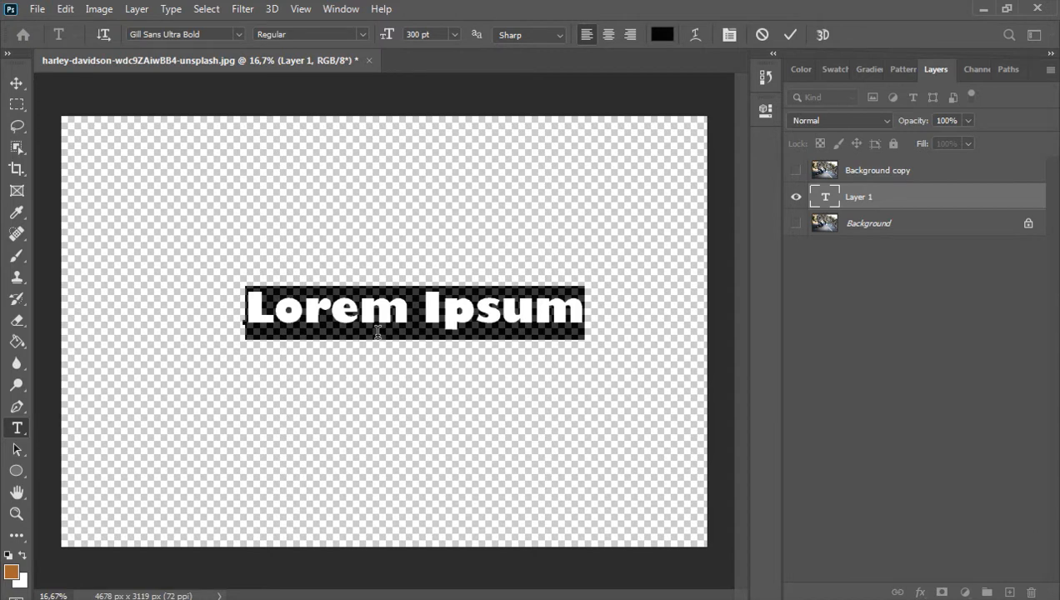
pyautogui.write('C')
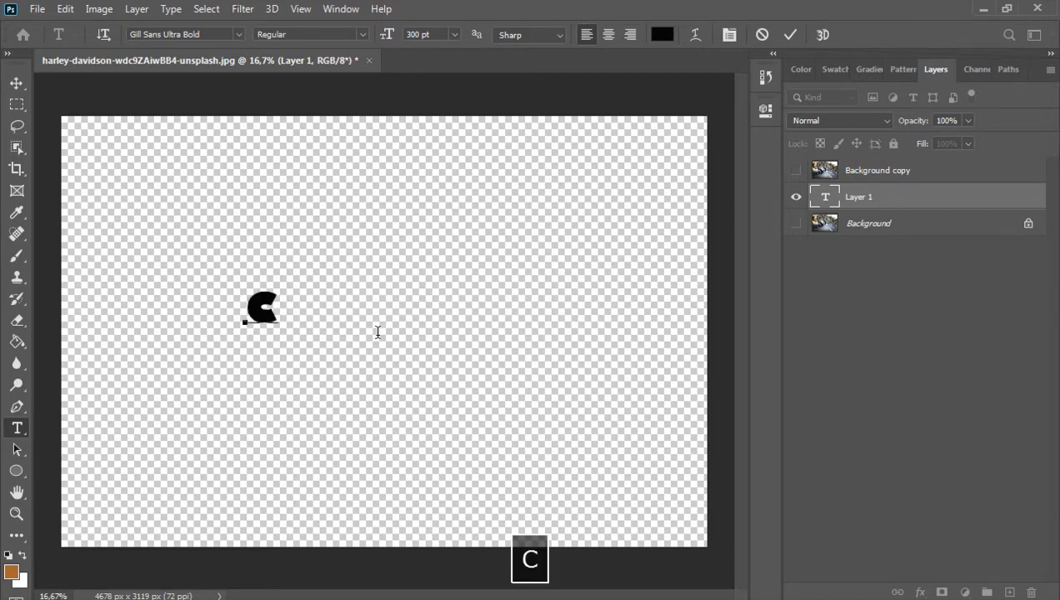
pyautogui.write('LIPPING')
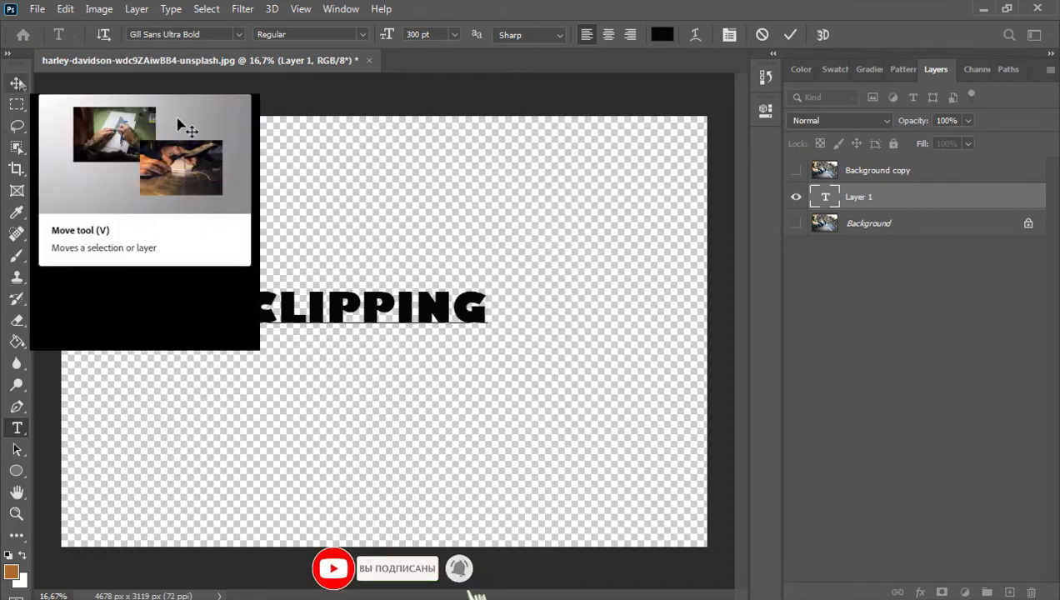
# Set the CLIPPING text size to 500 pt and move the text to the middle of the canvas
pyautogui.hotkey('ctrl', 'a')
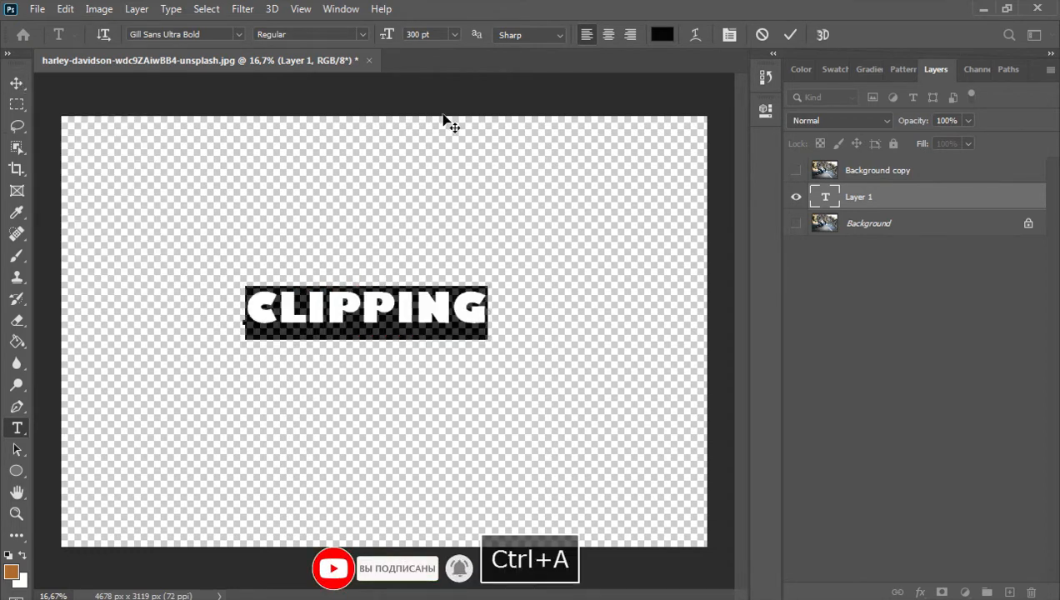
pyautogui.click(428, 35)
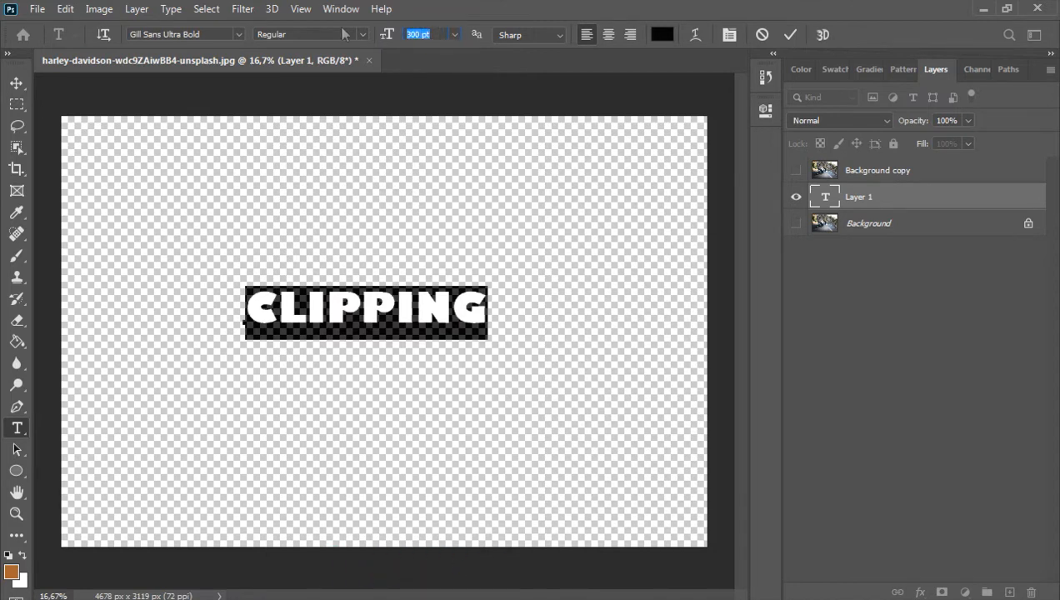
pyautogui.write('500')
pyautogui.press('Return')
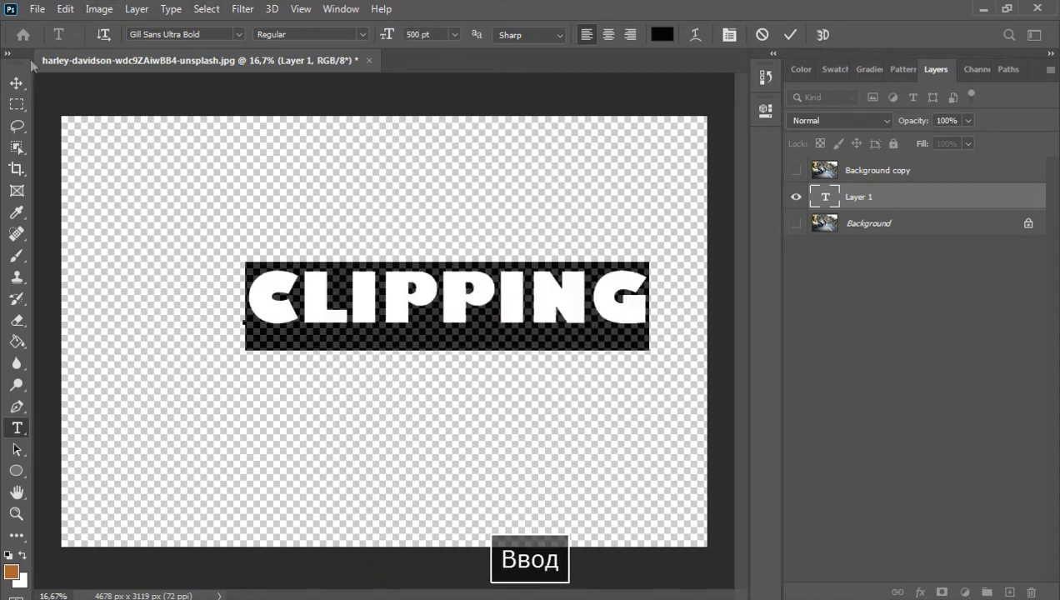
pyautogui.click(17, 83)
pyautogui.moveTo(463, 305); pyautogui.dragTo(400, 313)
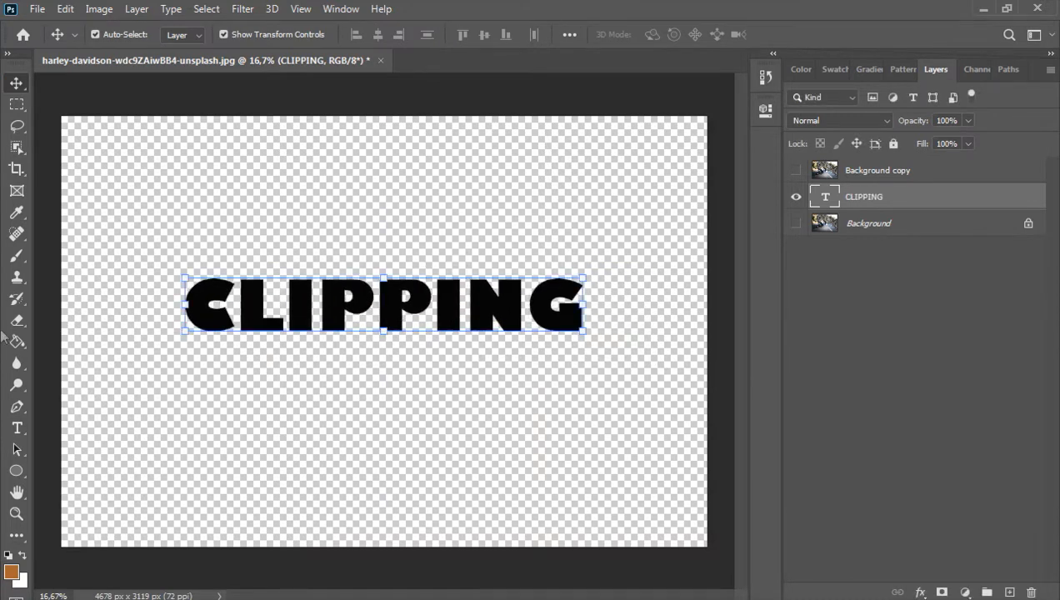
# Add a second text layer reading "MASK" and centre it directly beneath the word CLIPPING
pyautogui.click(17, 427)
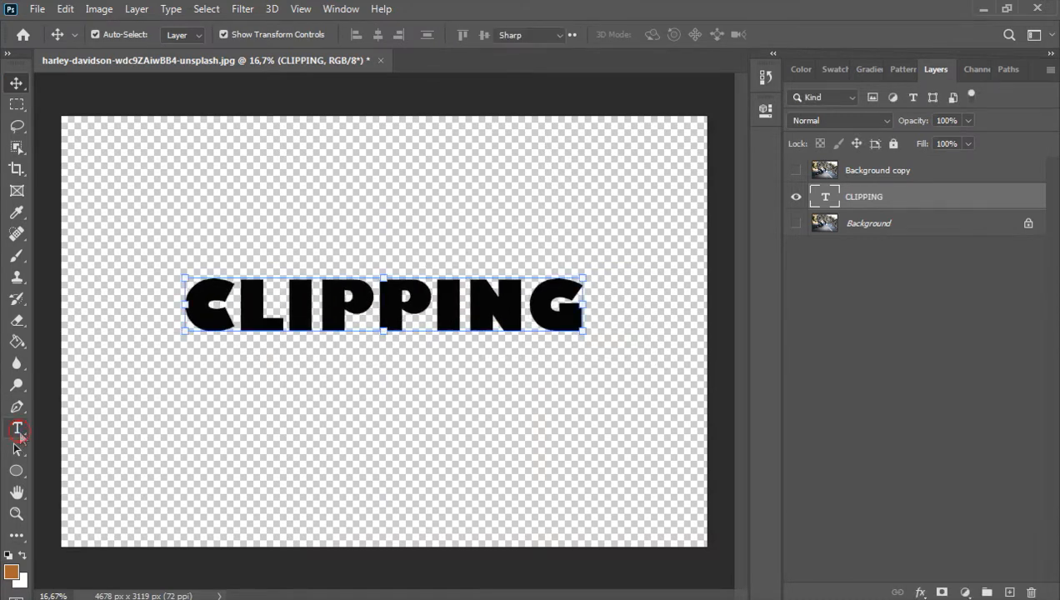
pyautogui.click(281, 387)
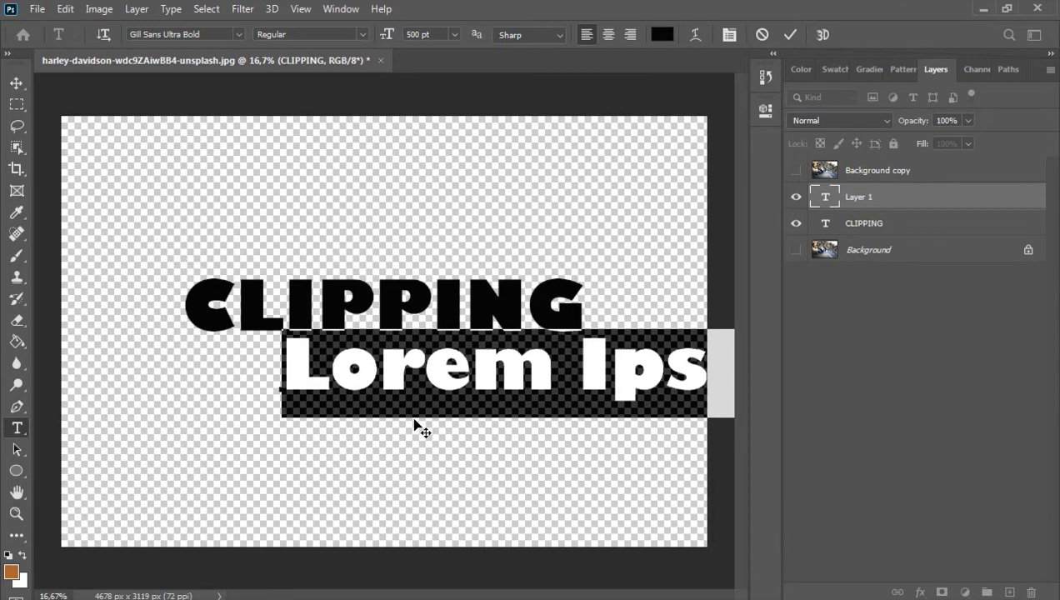
pyautogui.press('Delete')
pyautogui.write('MASK')
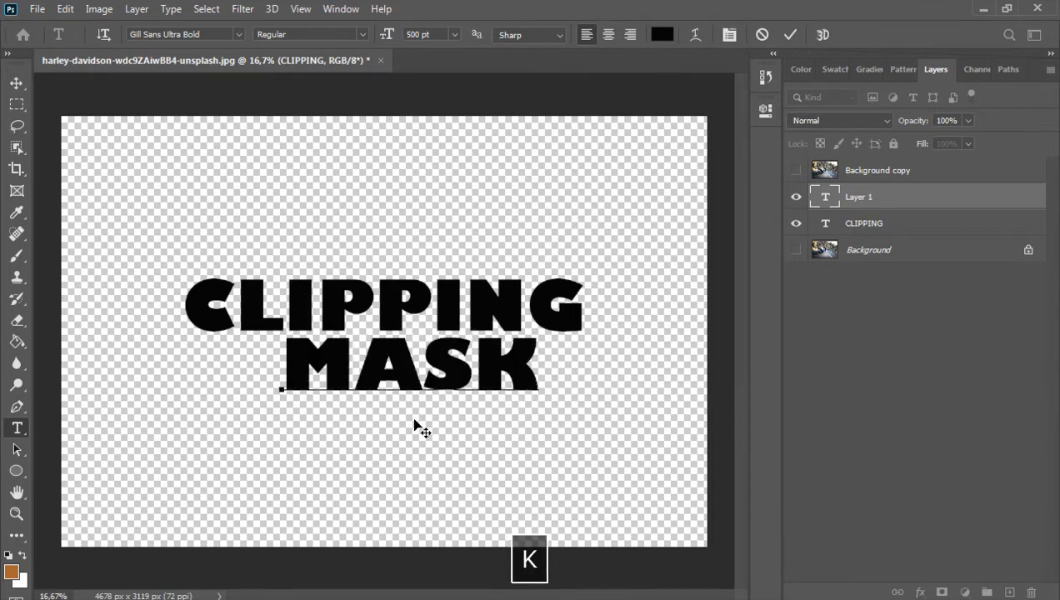
pyautogui.click(16, 83)
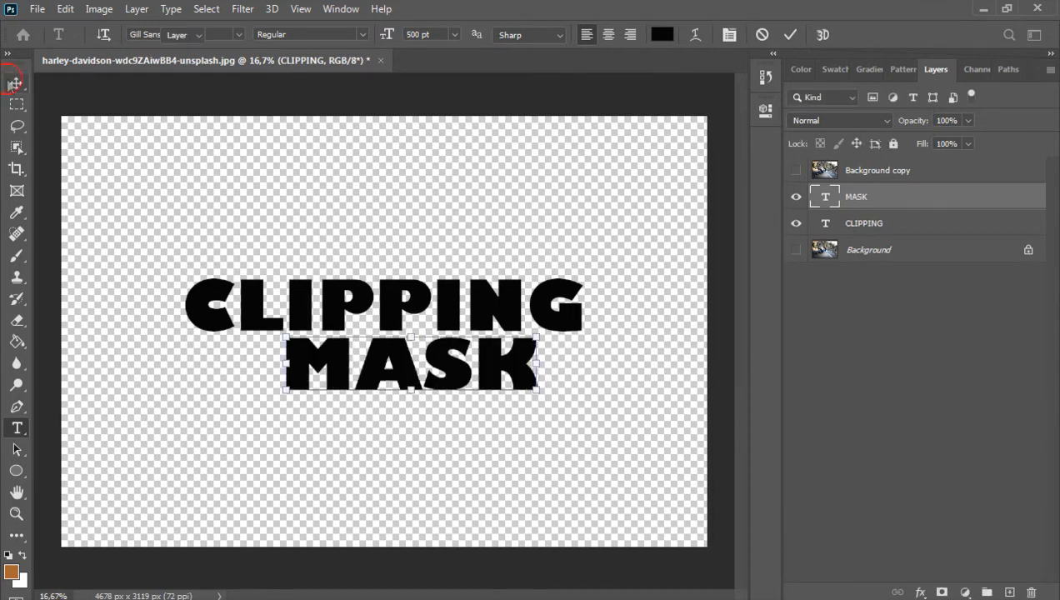
pyautogui.moveTo(400, 380); pyautogui.dragTo(373, 380)
# Centre the CLIPPING and MASK text layers together on the canvas and merge them into one layer
pyautogui.moveTo(177, 221); pyautogui.dragTo(600, 488)
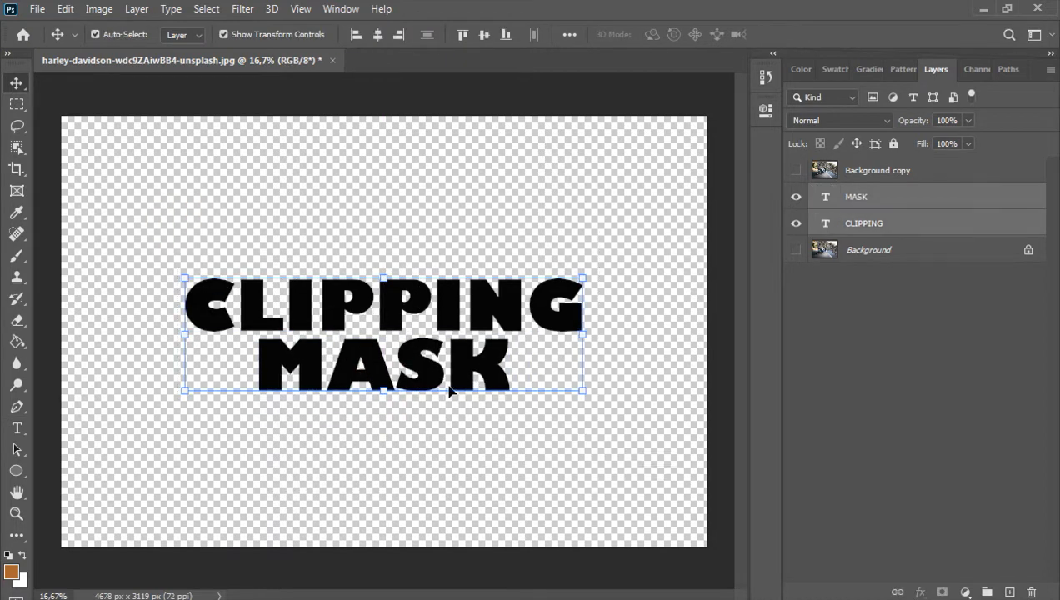
pyautogui.moveTo(439, 375)
pyautogui.mouseDown()
pyautogui.moveTo(415, 360)
pyautogui.moveTo(426, 380)
pyautogui.mouseUp()
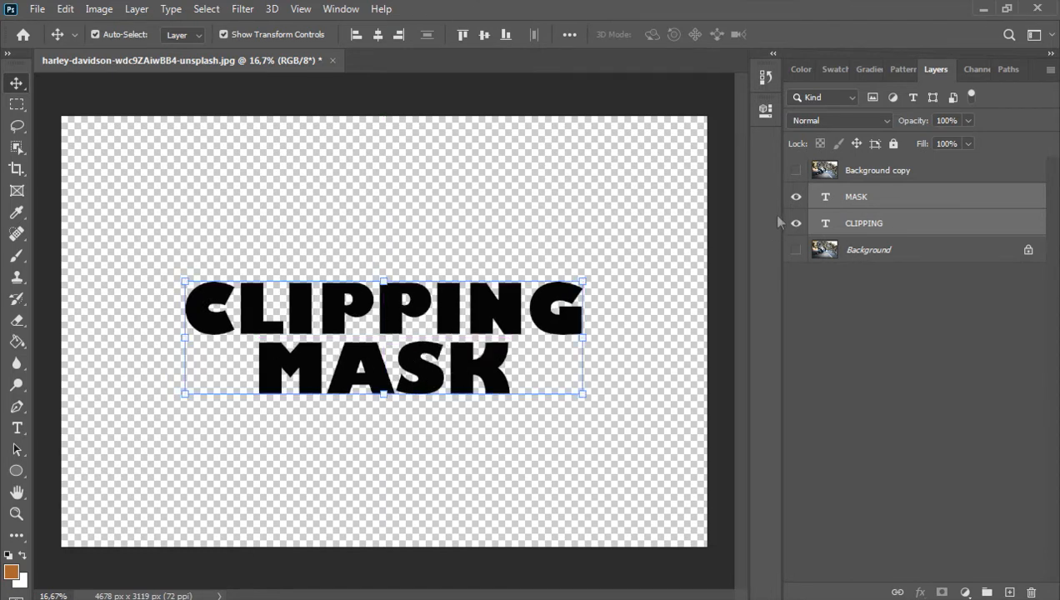
pyautogui.rightClick(851, 227)
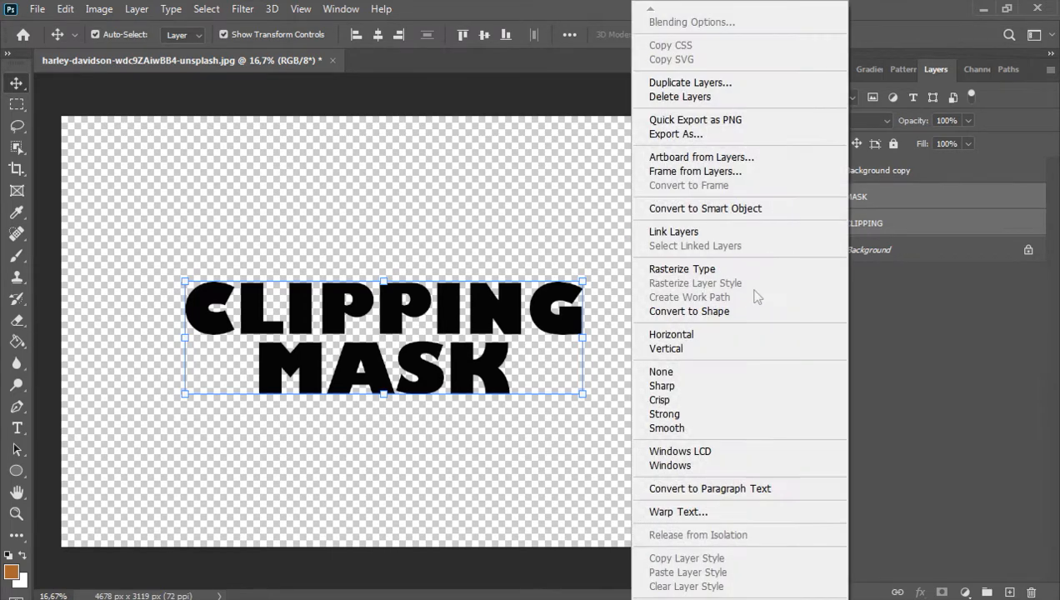
pyautogui.click(936, 196)
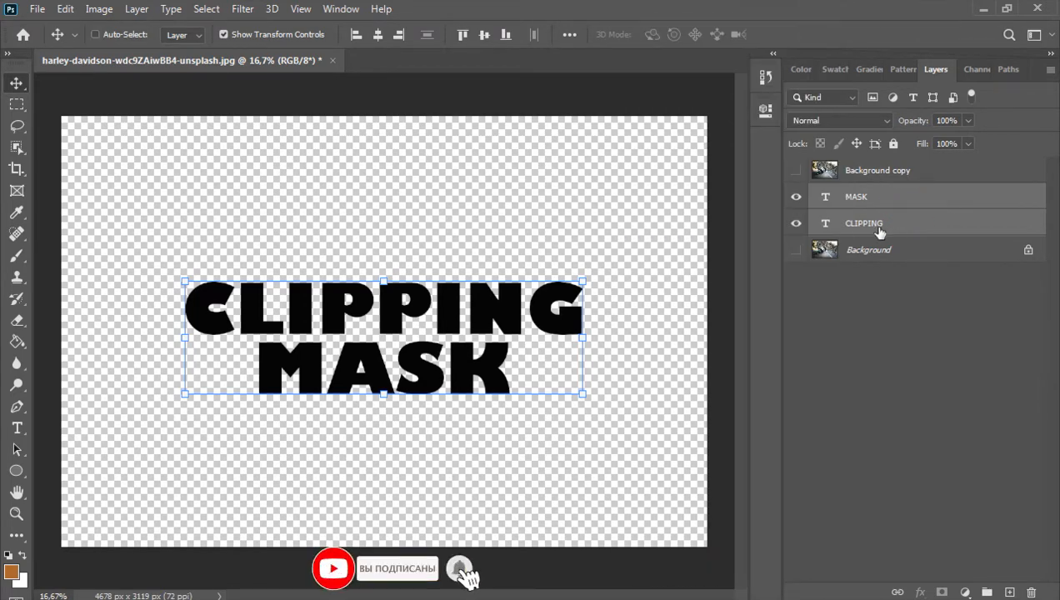
pyautogui.hotkey('ctrl', 'e')
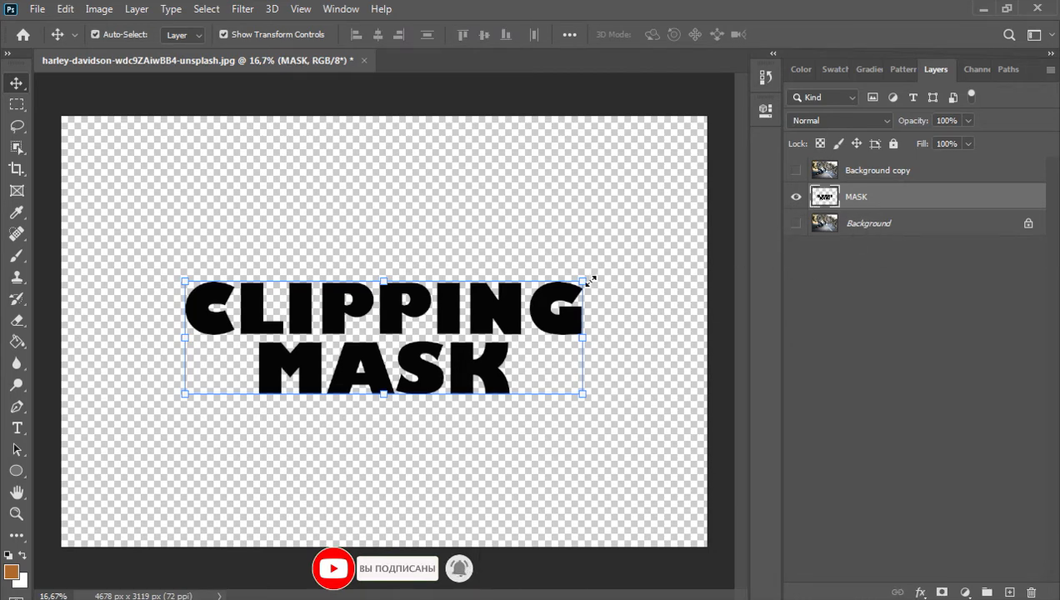
# Enlarge the merged lettering around its centre to about 144% width and 162% height
pyautogui.moveTo(589, 281); pyautogui.dragTo(677, 246)
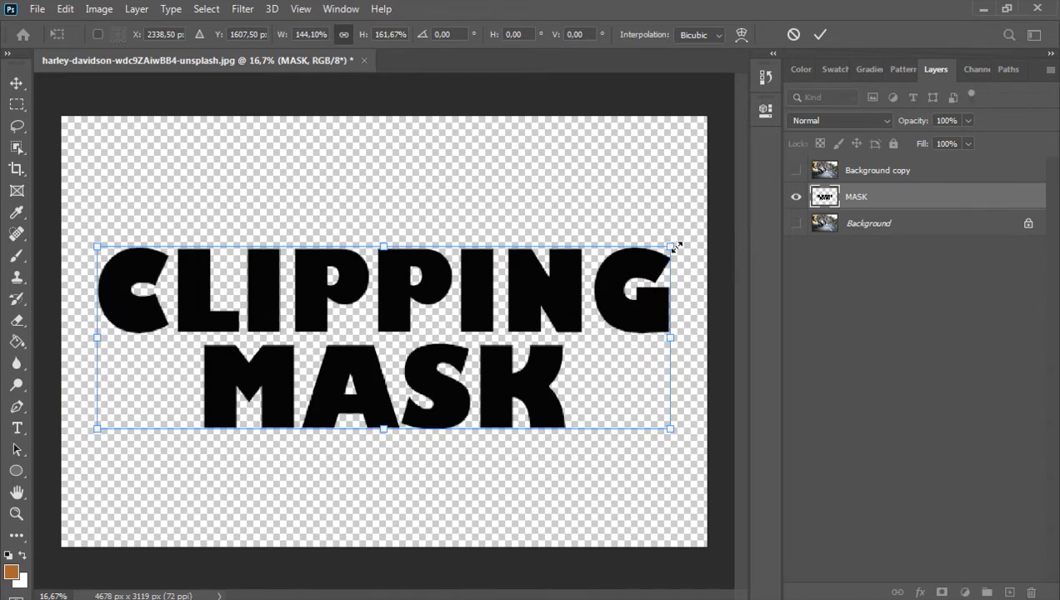
pyautogui.click(16, 84)
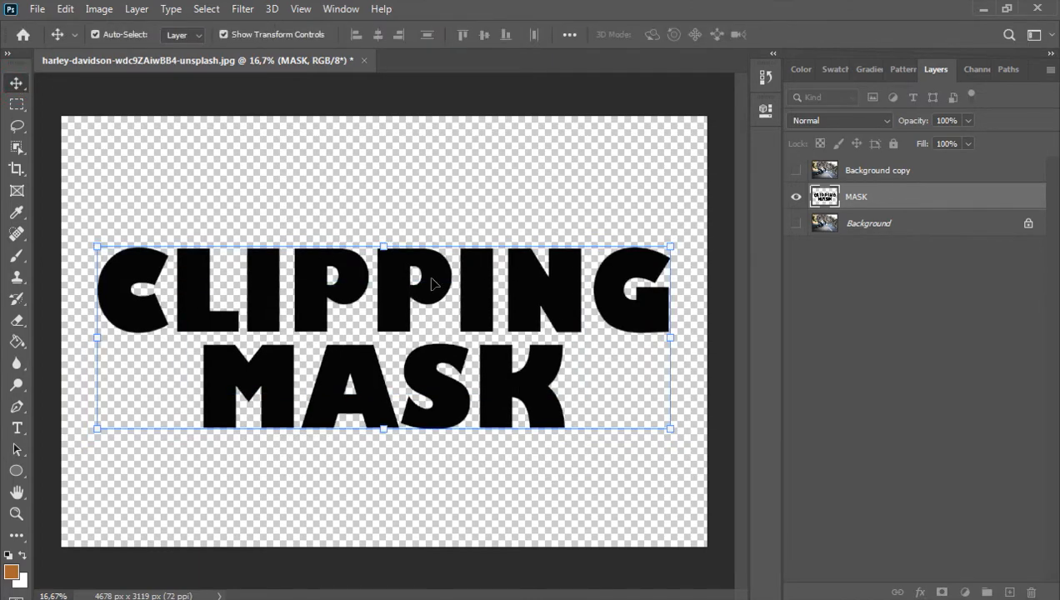
# Make the Background copy layer visible and active, and load the MASK layer's lettering as a selection
pyautogui.click(796, 171)
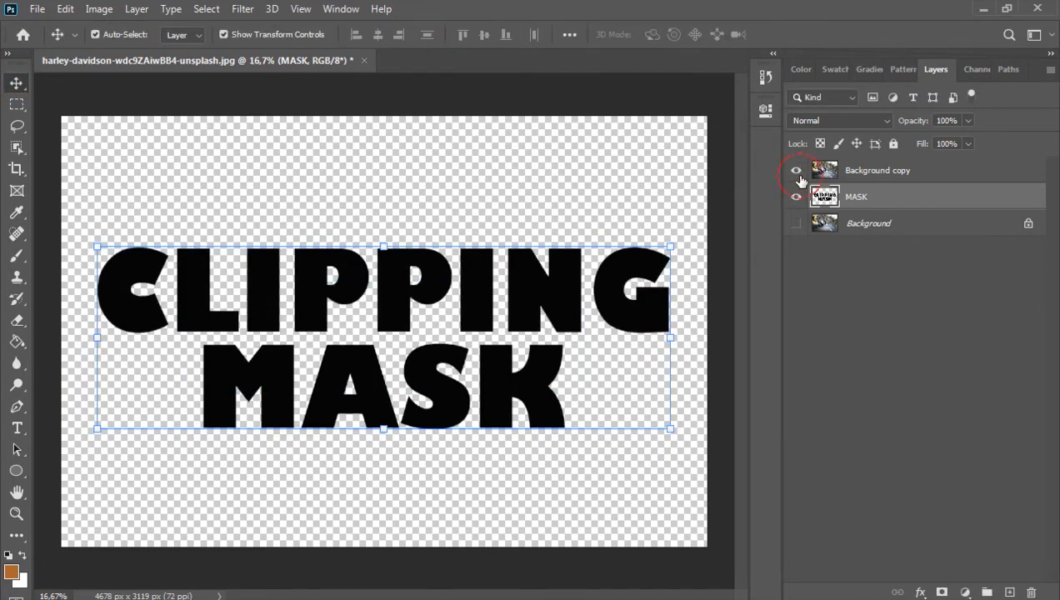
pyautogui.click(796, 171)
pyautogui.click(796, 170)
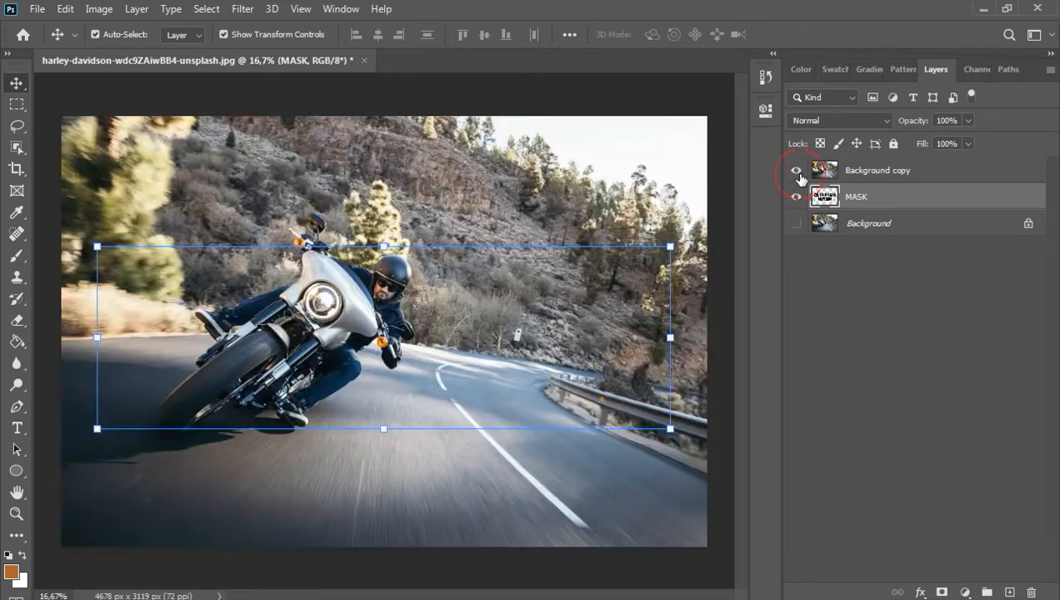
pyautogui.click(847, 175)
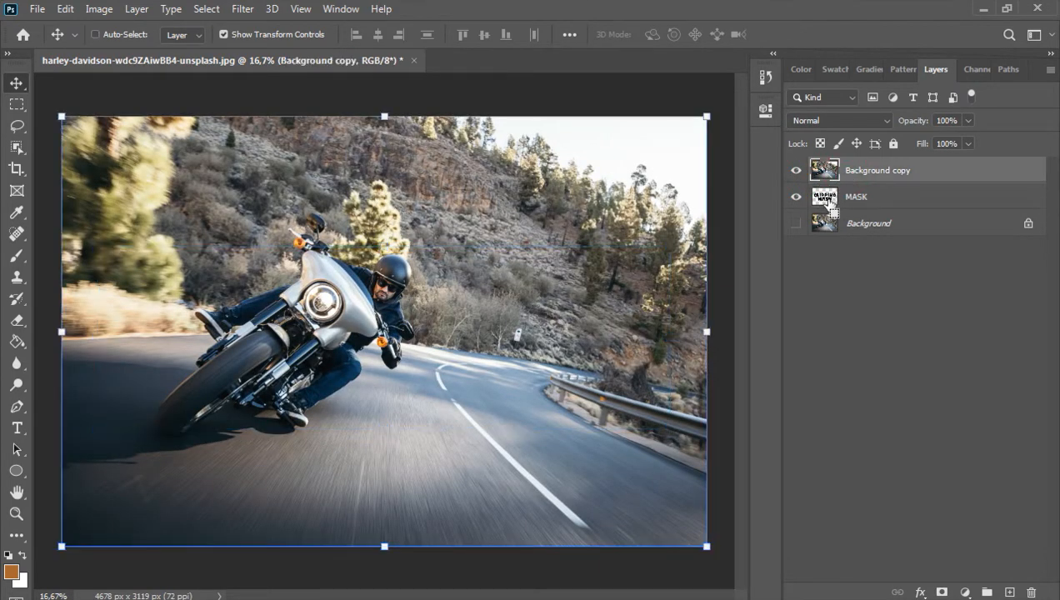
pyautogui.keyDown('ctrl'); pyautogui.click(825, 196); pyautogui.keyUp('ctrl')
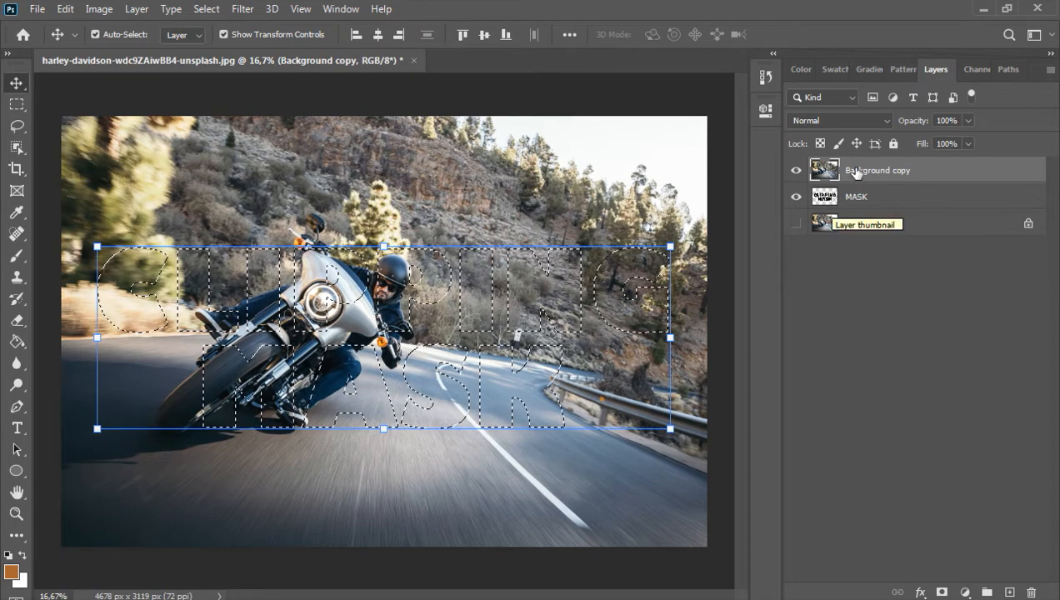
# Create a clipping mask from the Background copy layer onto the MASK layer beneath it
pyautogui.keyDown('ctrl'); pyautogui.click(806, 174); pyautogui.keyUp('ctrl')
pyautogui.keyDown('ctrl'); pyautogui.click(806, 175); pyautogui.keyUp('ctrl')
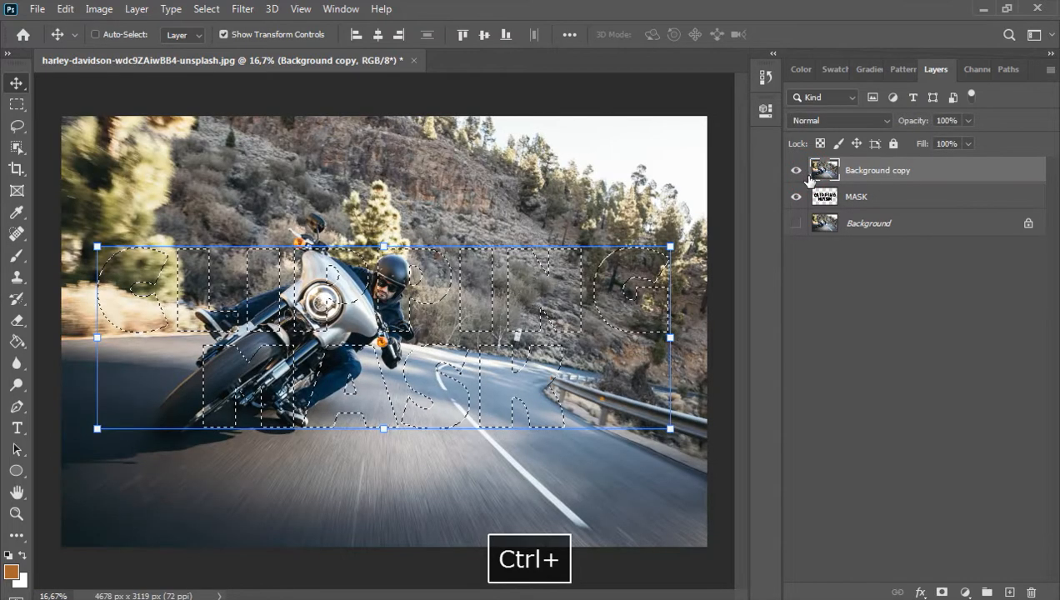
pyautogui.rightClick(877, 184)
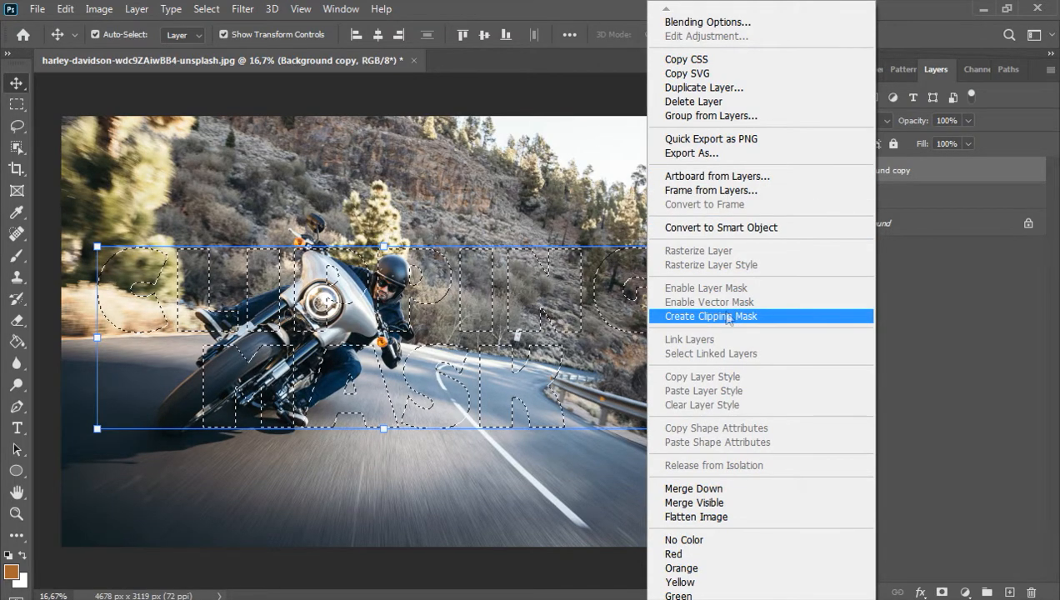
pyautogui.click(728, 317)
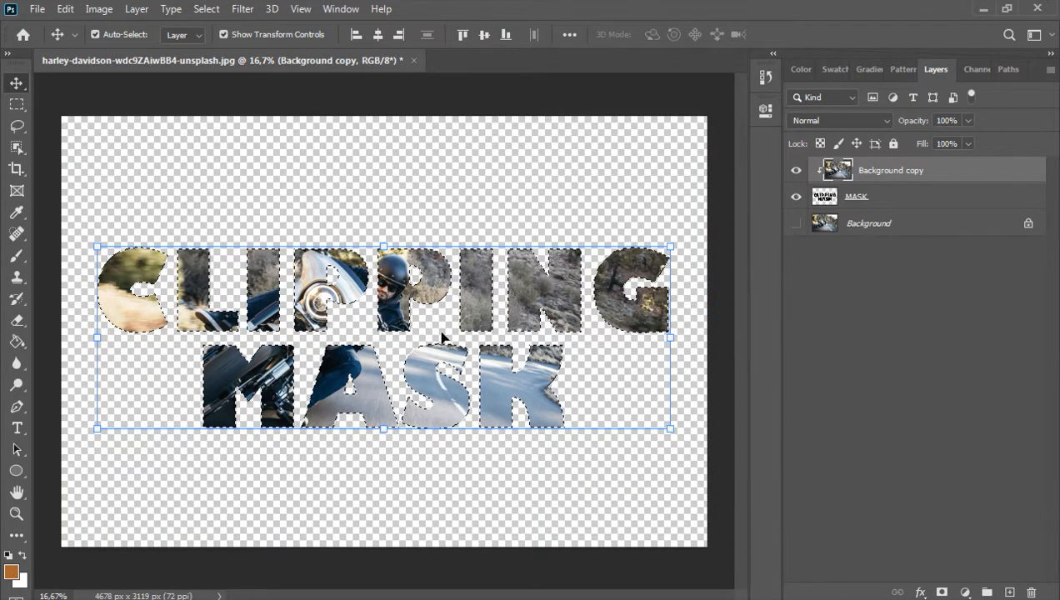
# Hide the clipped Background copy and MASK layers and clear the lettering selection
pyautogui.click(796, 197)
pyautogui.click(795, 171)
pyautogui.click(796, 197)
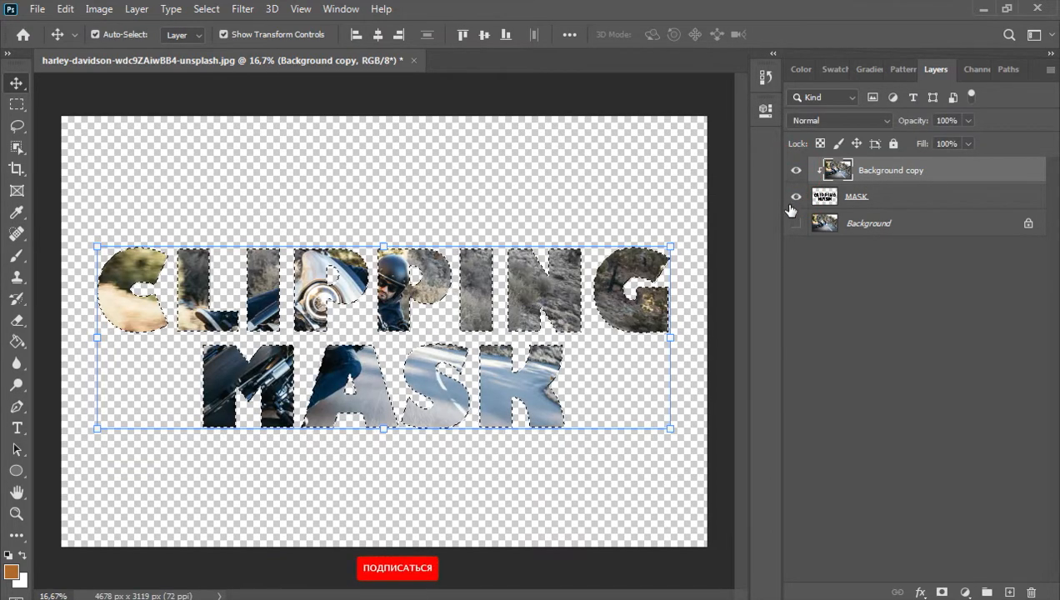
pyautogui.click(797, 197)
pyautogui.click(796, 197)
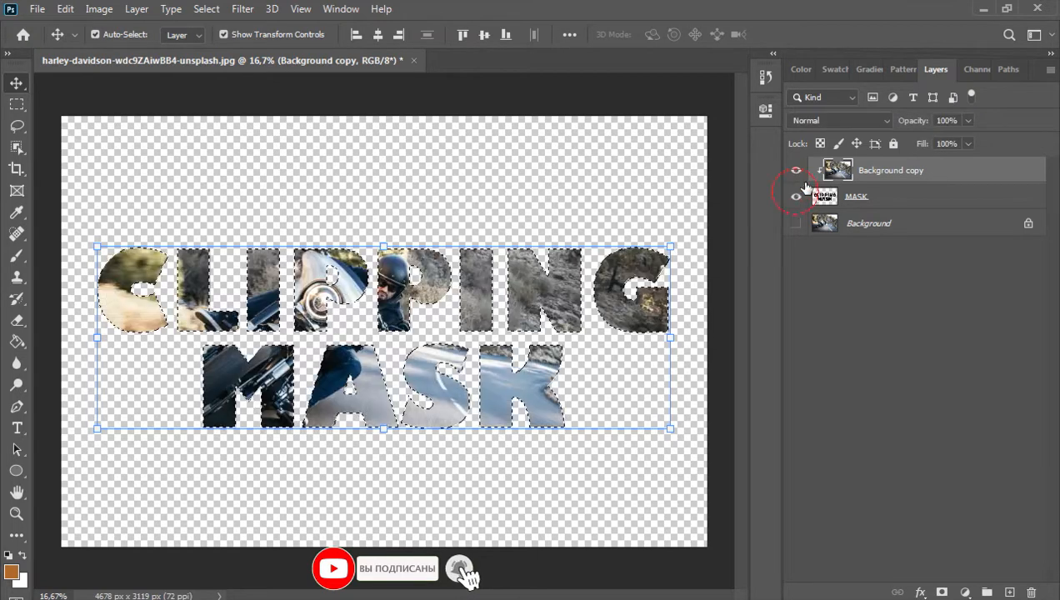
pyautogui.click(796, 171)
pyautogui.click(796, 197)
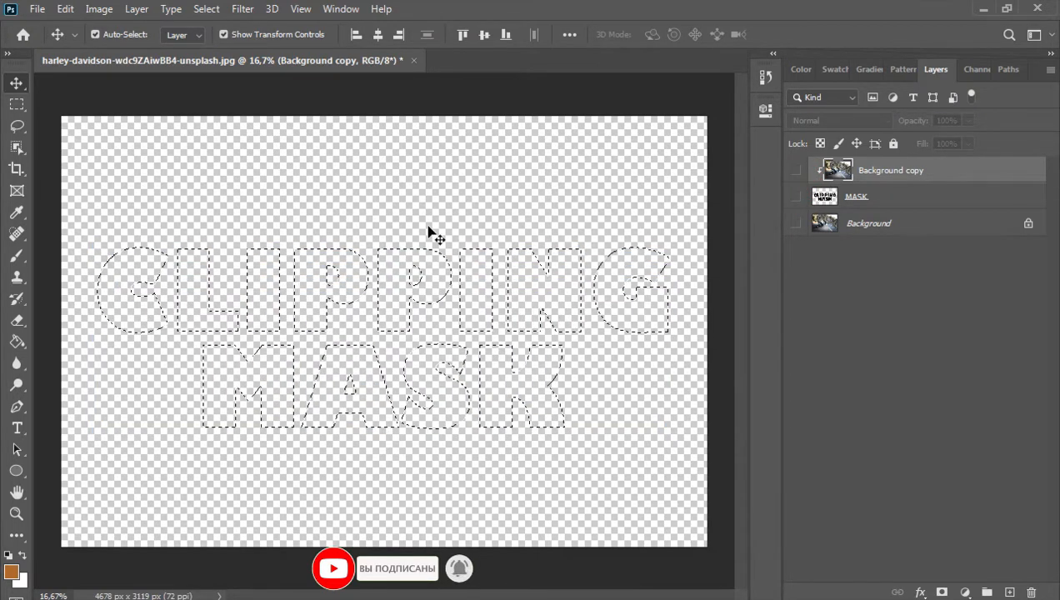
pyautogui.press('m')
pyautogui.hotkey('ctrl', 'd')
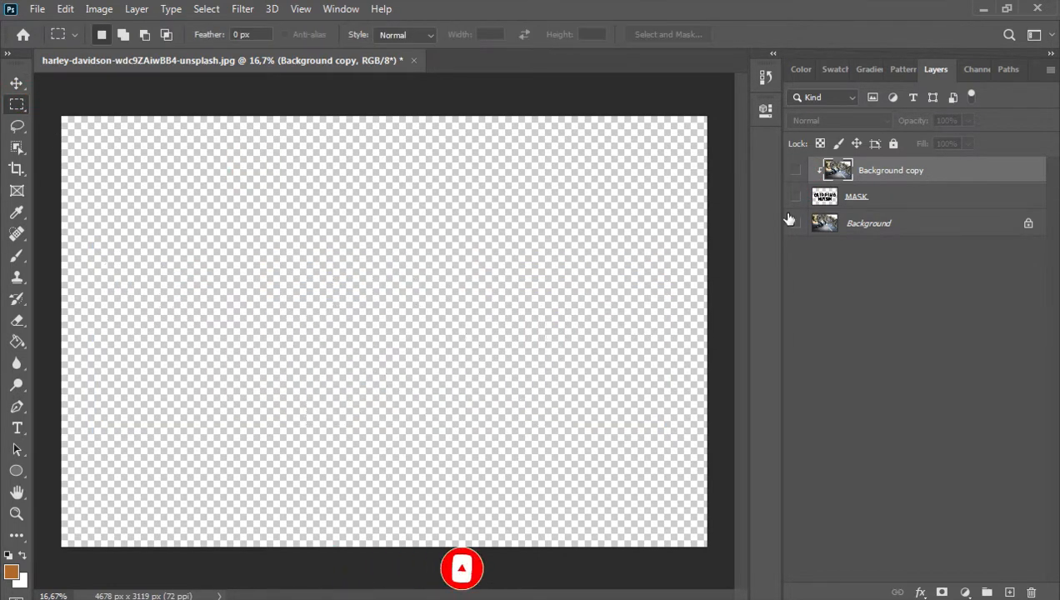
# Show and unlock the original Background layer and move it to the top of the layer stack
pyautogui.click(863, 225)
pyautogui.click(795, 223)
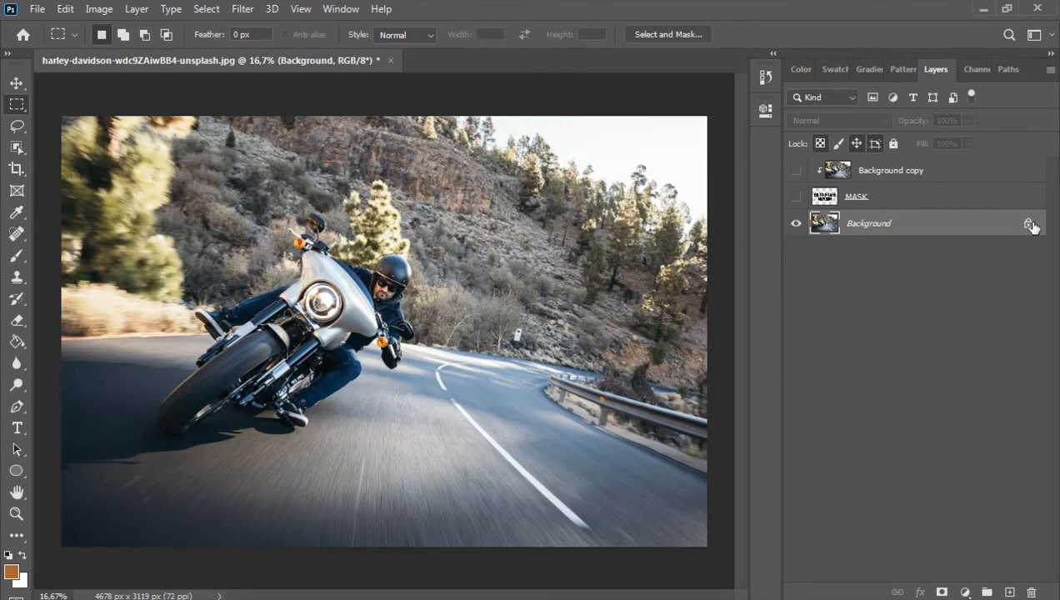
pyautogui.click(1030, 225)
pyautogui.moveTo(934, 230); pyautogui.dragTo(927, 168)
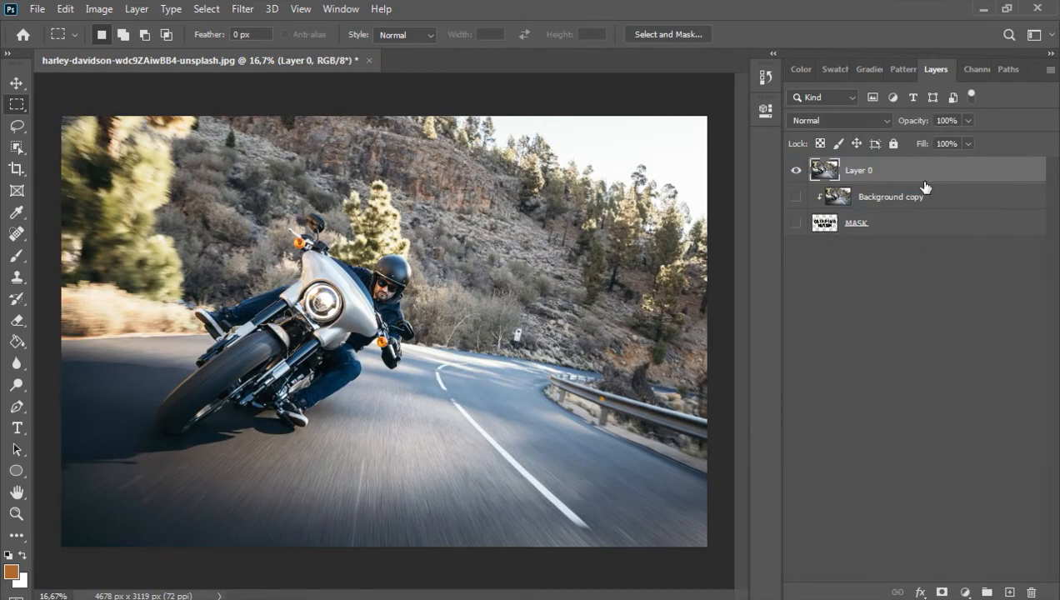
# Apply a mild Gaussian Blur to Layer 0, lowering the radius so the motorcycle and road remain recognizable
pyautogui.rightClick(858, 172)
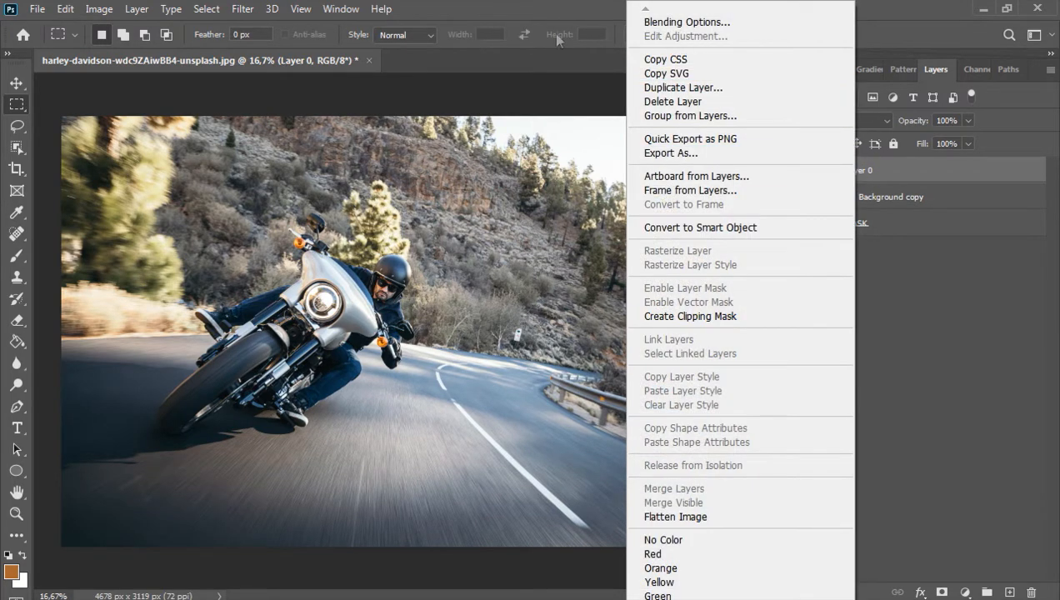
pyautogui.click(240, 9)
pyautogui.click(240, 9)
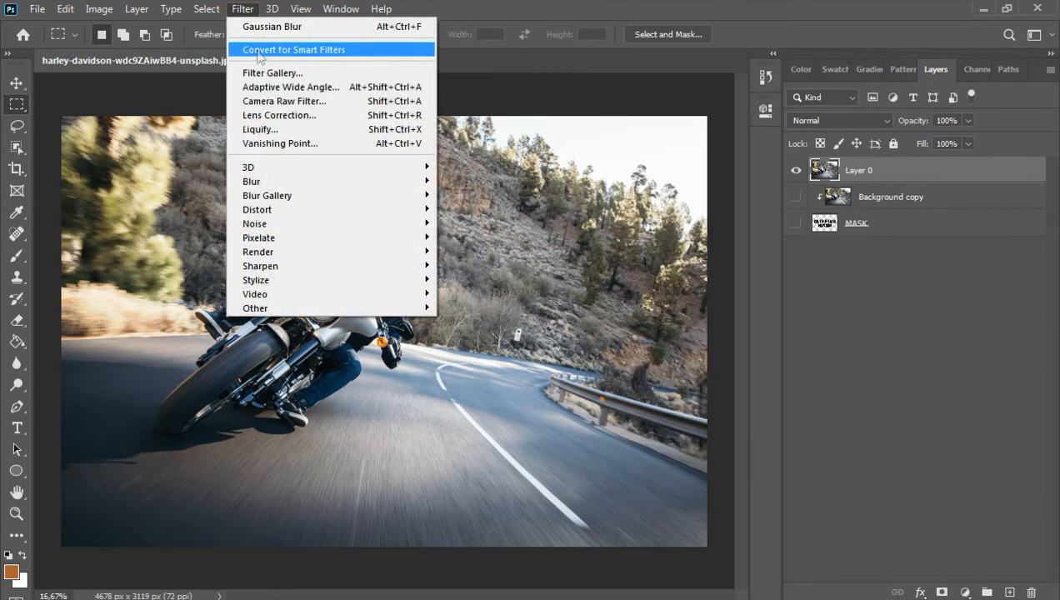
pyautogui.moveTo(272, 183)
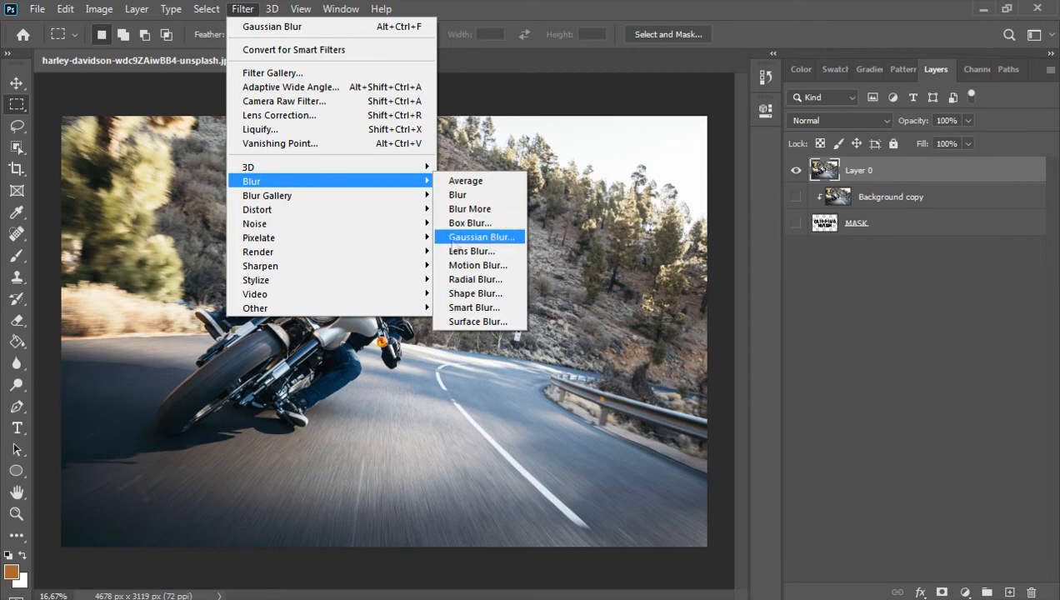
pyautogui.click(484, 237)
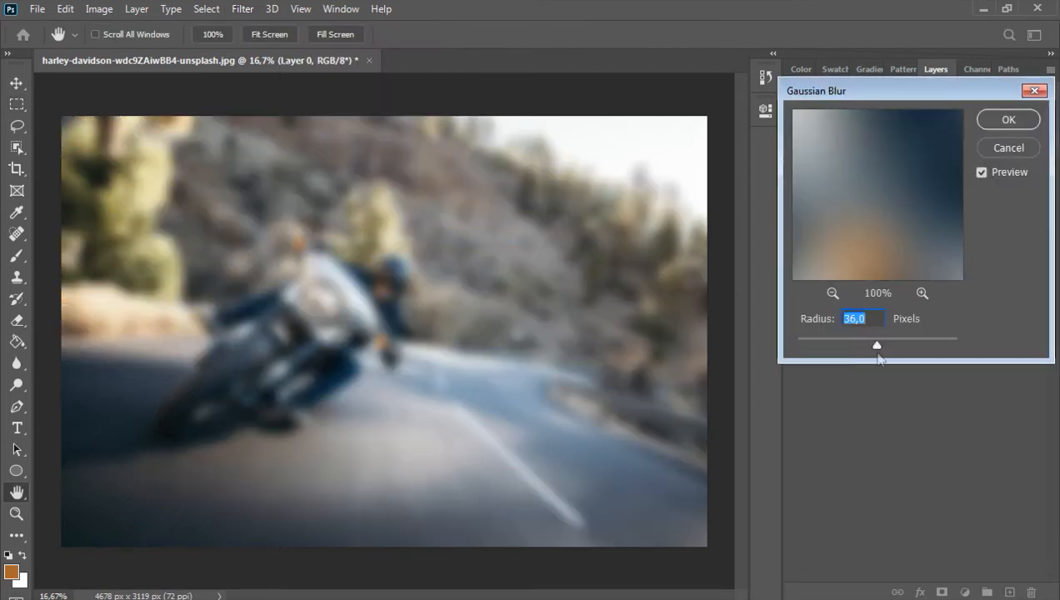
pyautogui.moveTo(876, 350); pyautogui.dragTo(864, 353)
pyautogui.click(996, 122)
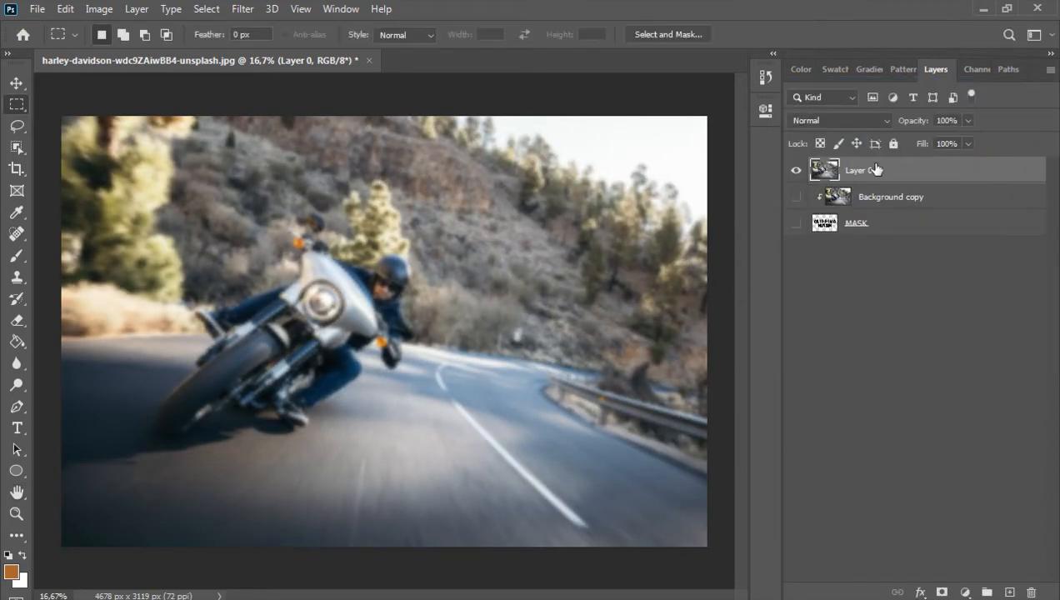
# Move the blurred Layer 0 beneath the MASK layer and show the MASK and Background copy layers
pyautogui.moveTo(871, 171); pyautogui.dragTo(885, 242)
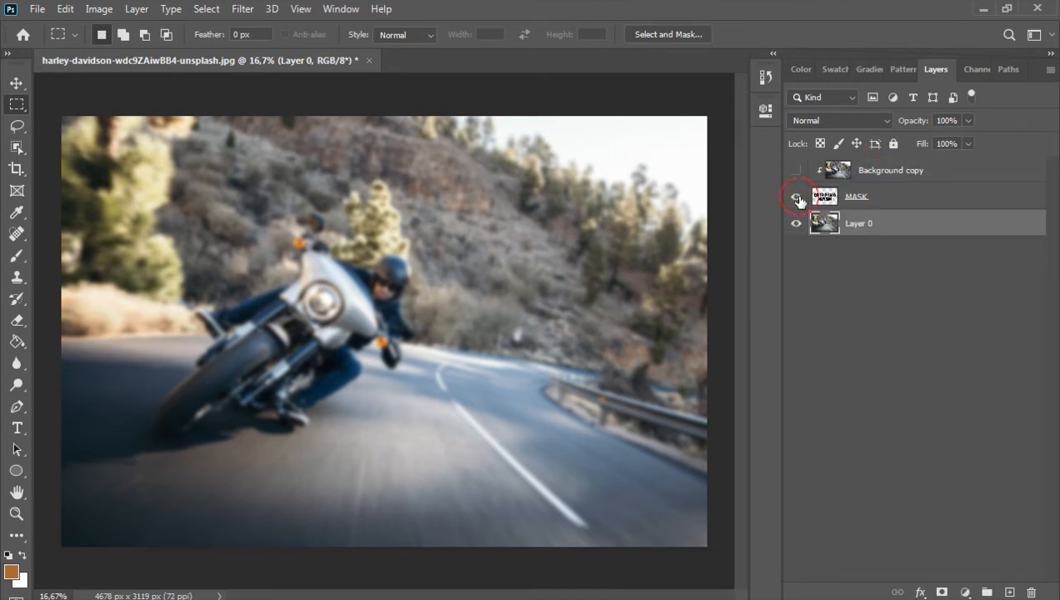
pyautogui.click(796, 198)
pyautogui.click(796, 172)
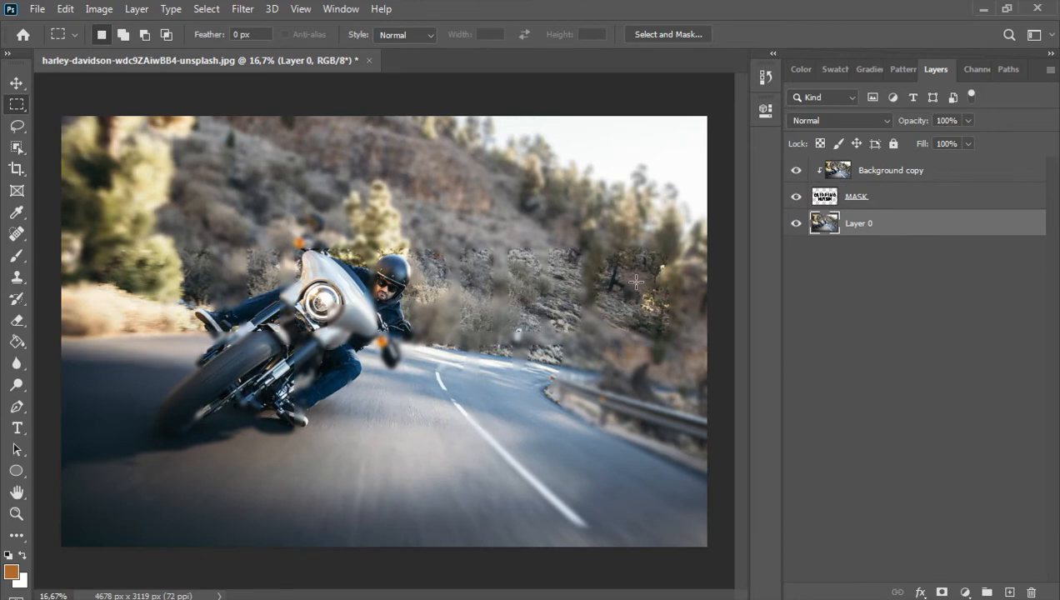
# Add a white Stroke effect to the MASK layer's lettering, 9 px in size, positioned inside, with 80% opacity
pyautogui.click(855, 198)
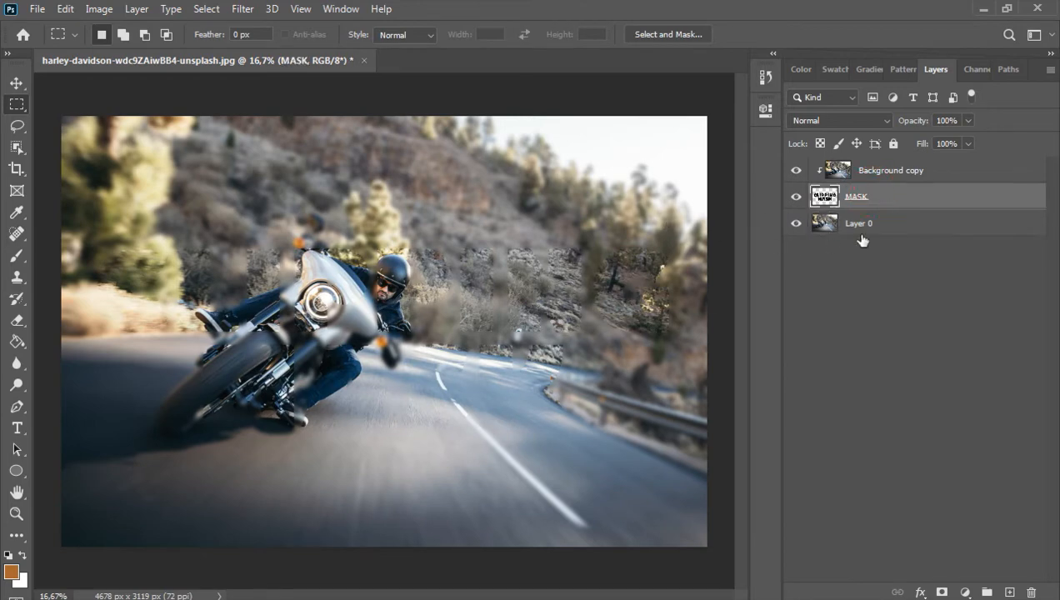
pyautogui.rightClick(900, 199)
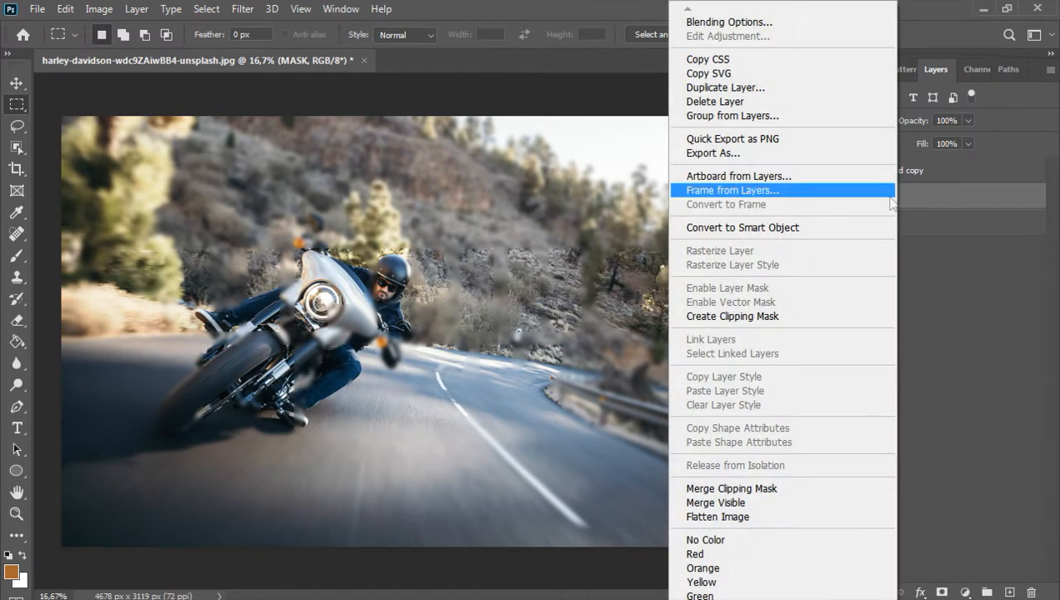
pyautogui.click(733, 21)
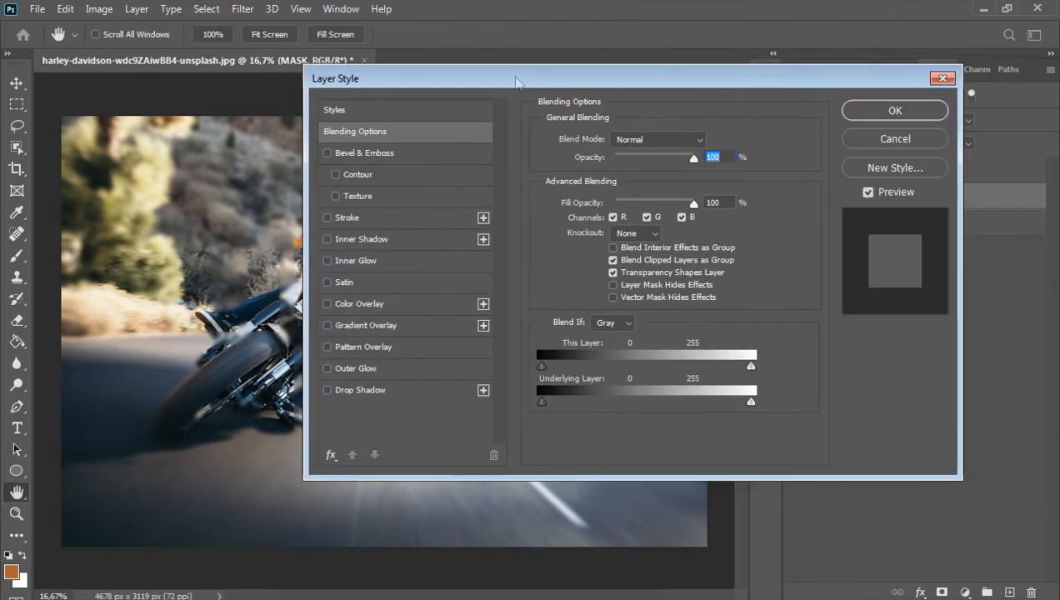
pyautogui.moveTo(517, 81); pyautogui.dragTo(685, 31)
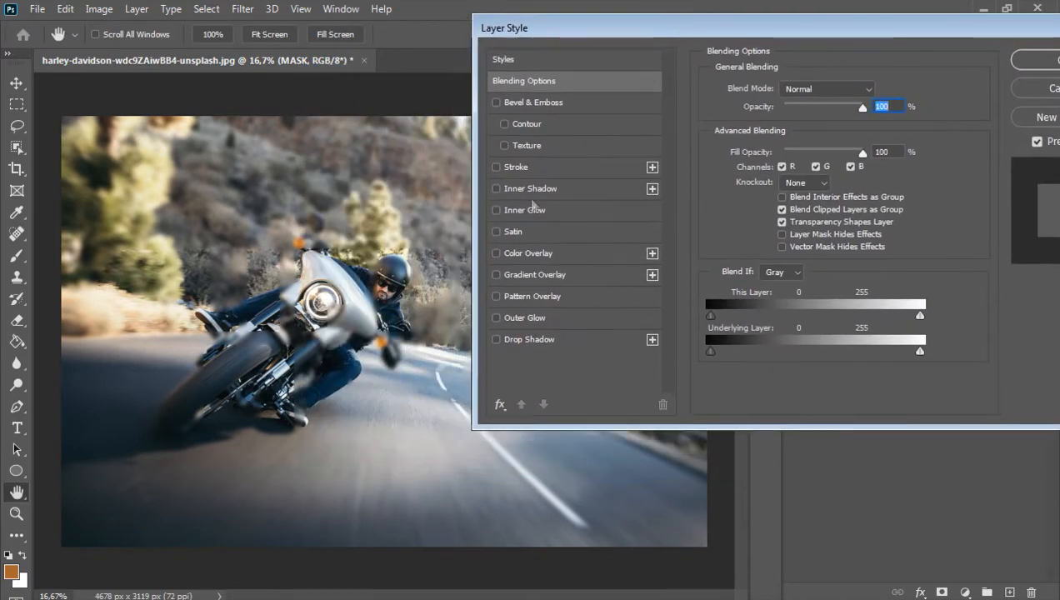
pyautogui.click(497, 168)
pyautogui.click(530, 168)
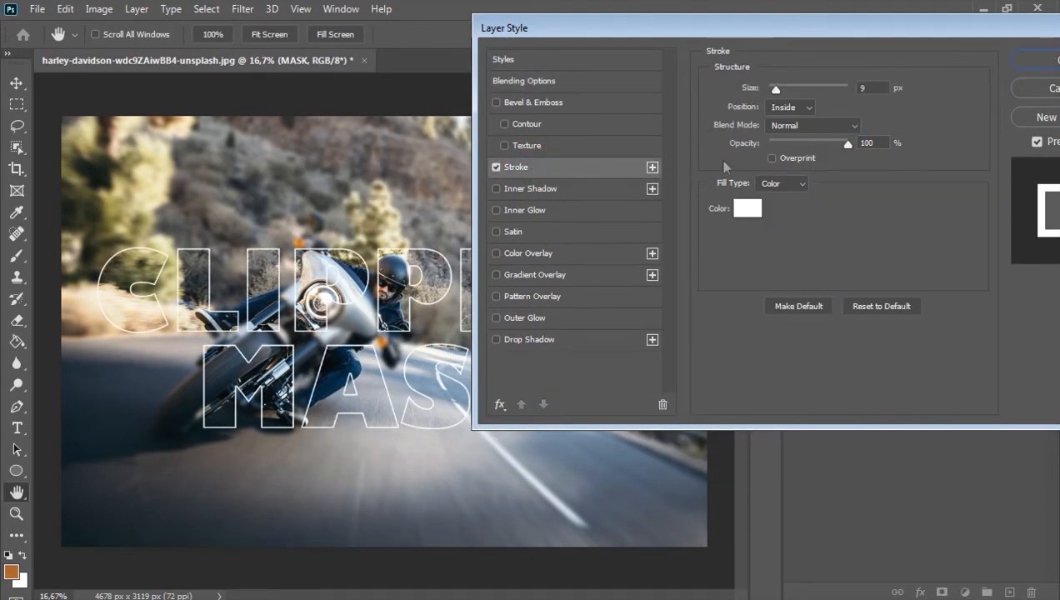
pyautogui.moveTo(775, 90); pyautogui.dragTo(778, 96)
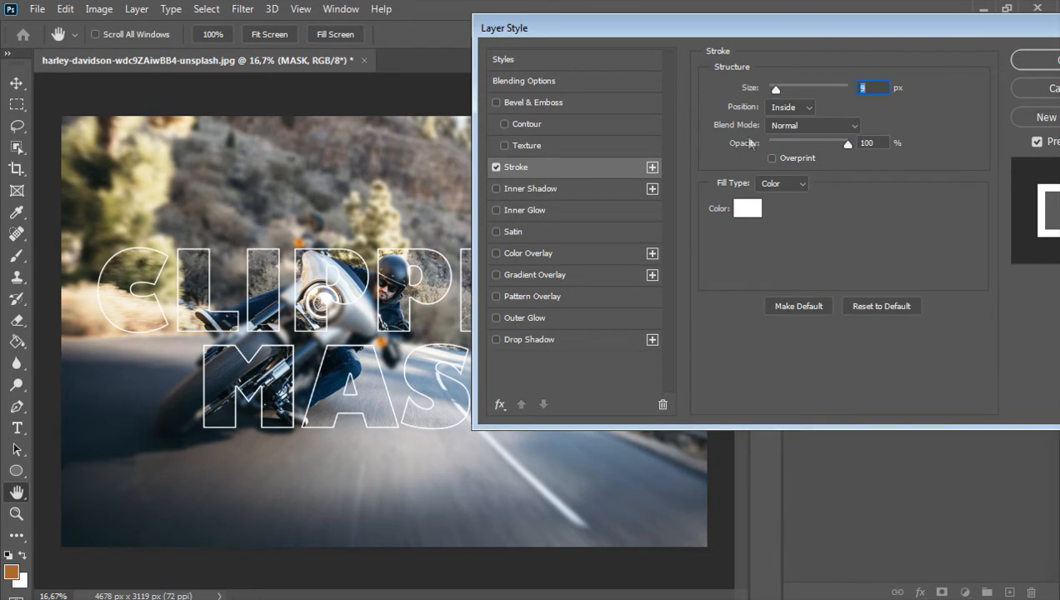
pyautogui.moveTo(767, 31); pyautogui.dragTo(540, 55)
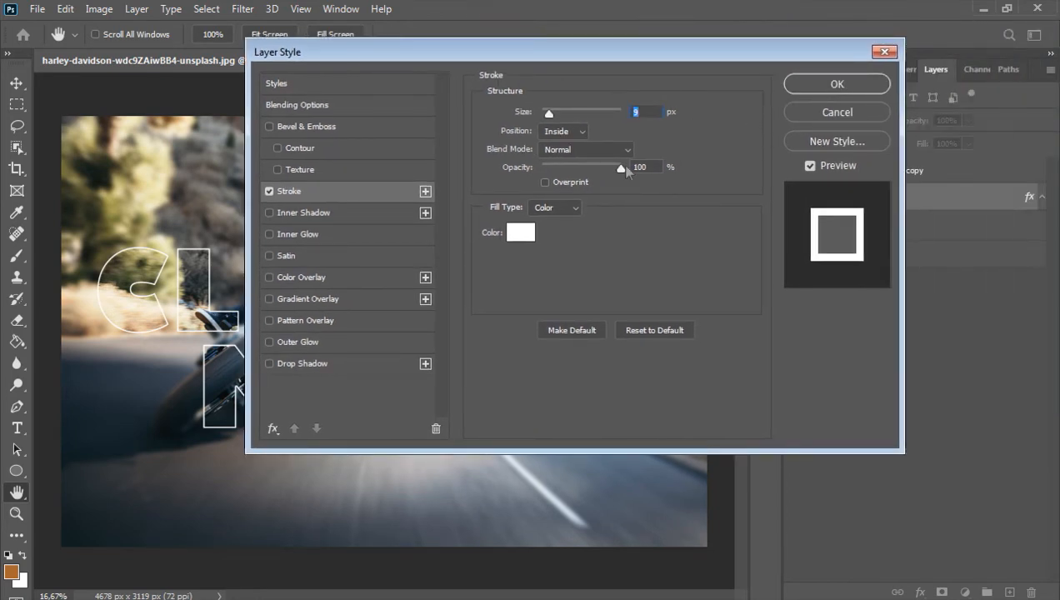
pyautogui.moveTo(615, 170)
pyautogui.mouseDown()
pyautogui.moveTo(592, 170)
pyautogui.moveTo(606, 168)
pyautogui.mouseUp()
# Try the Dissolve, Darken and Multiply blend modes on the lettering's stroke, and return it to Normal
pyautogui.click(609, 150)
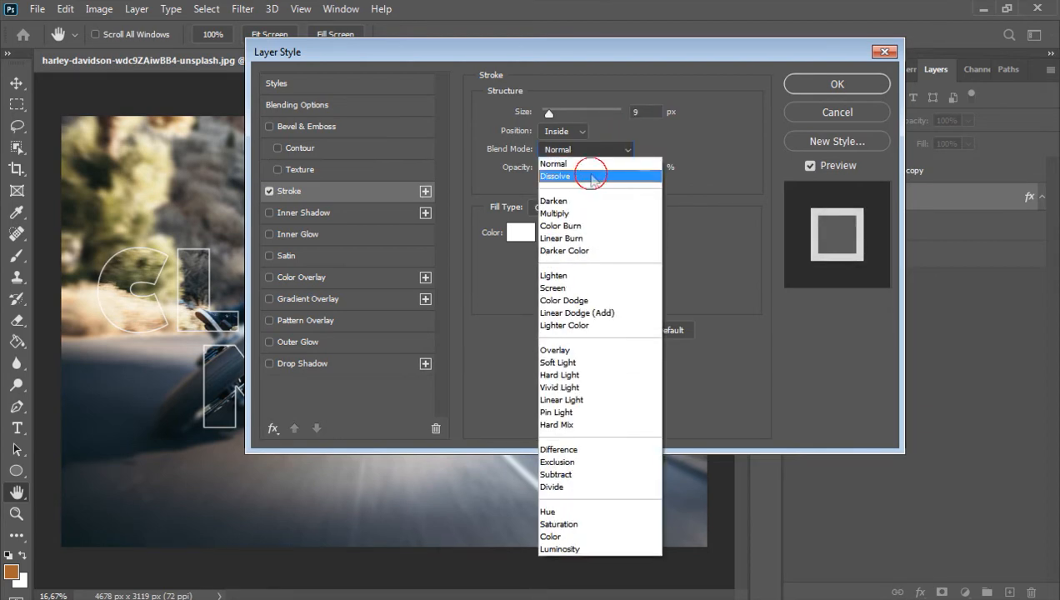
pyautogui.click(592, 168)
pyautogui.moveTo(461, 59); pyautogui.dragTo(831, 34)
pyautogui.click(923, 123)
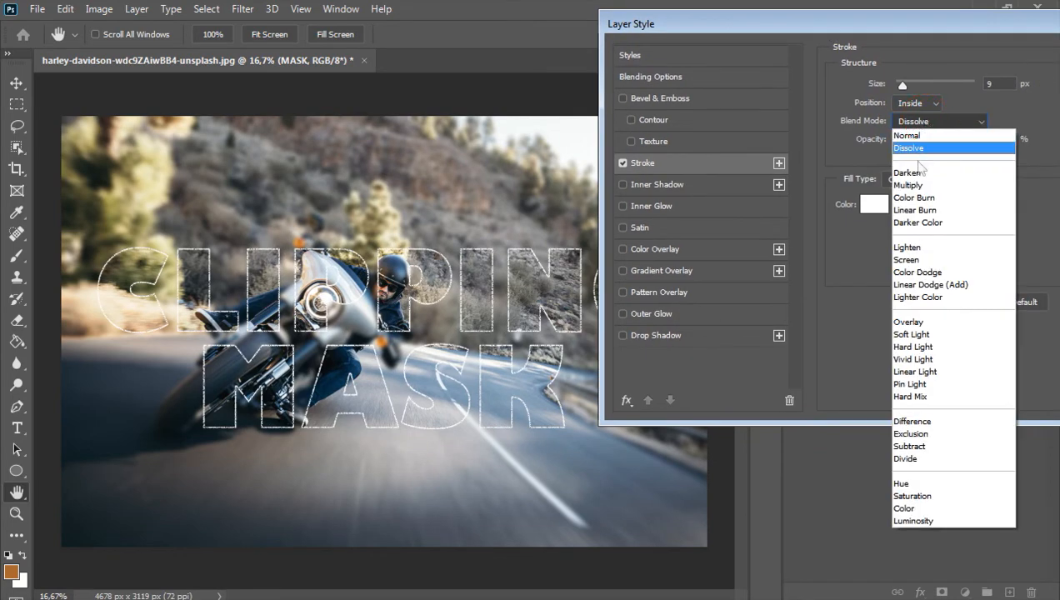
pyautogui.click(917, 170)
pyautogui.click(925, 123)
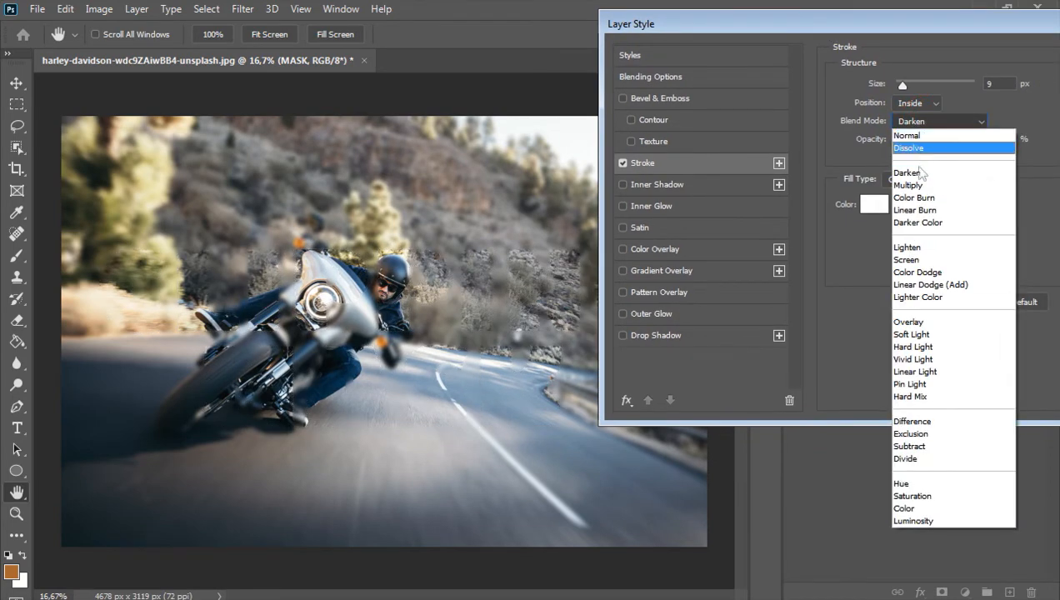
pyautogui.click(917, 182)
pyautogui.click(922, 123)
pyautogui.click(902, 133)
# Set the position of the lettering's stroke to Center
pyautogui.click(908, 107)
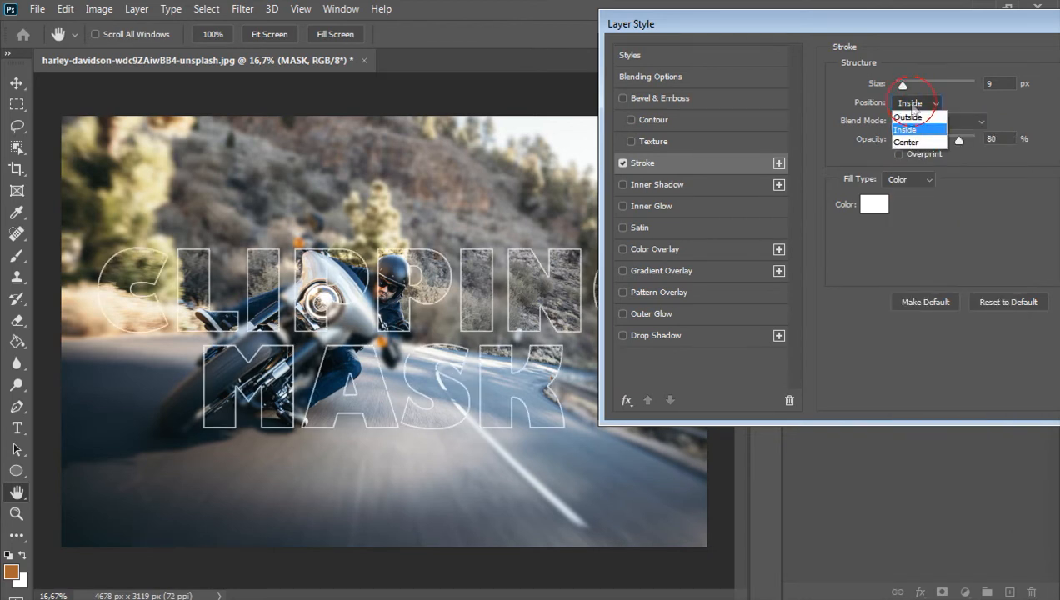
pyautogui.click(907, 142)
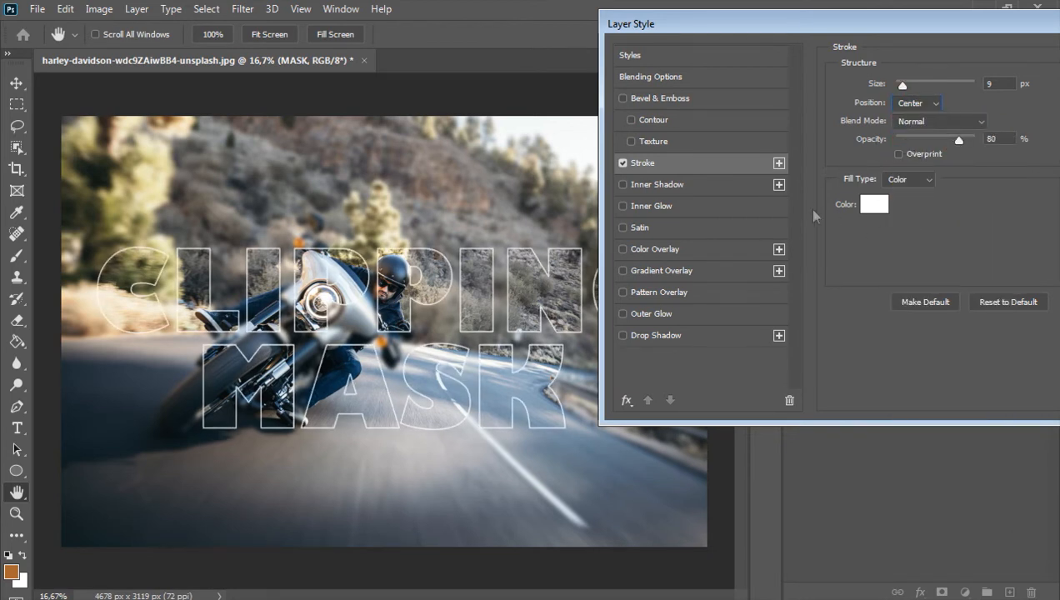
# Try a Gradient Overlay on the MASK lettering, switch it off again, and apply the layer style
pyautogui.moveTo(887, 30); pyautogui.dragTo(766, 52)
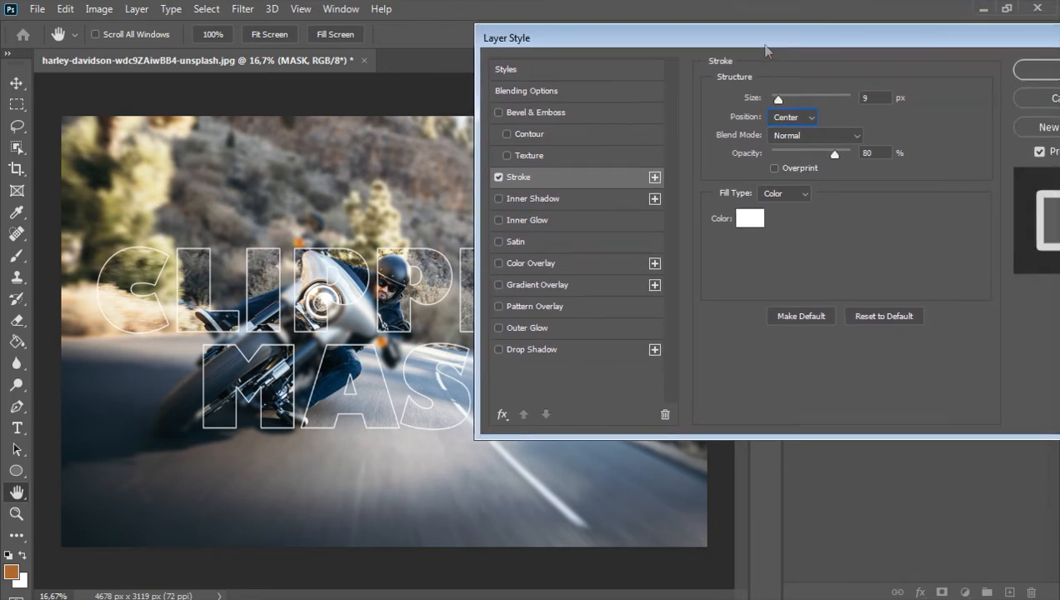
pyautogui.click(540, 287)
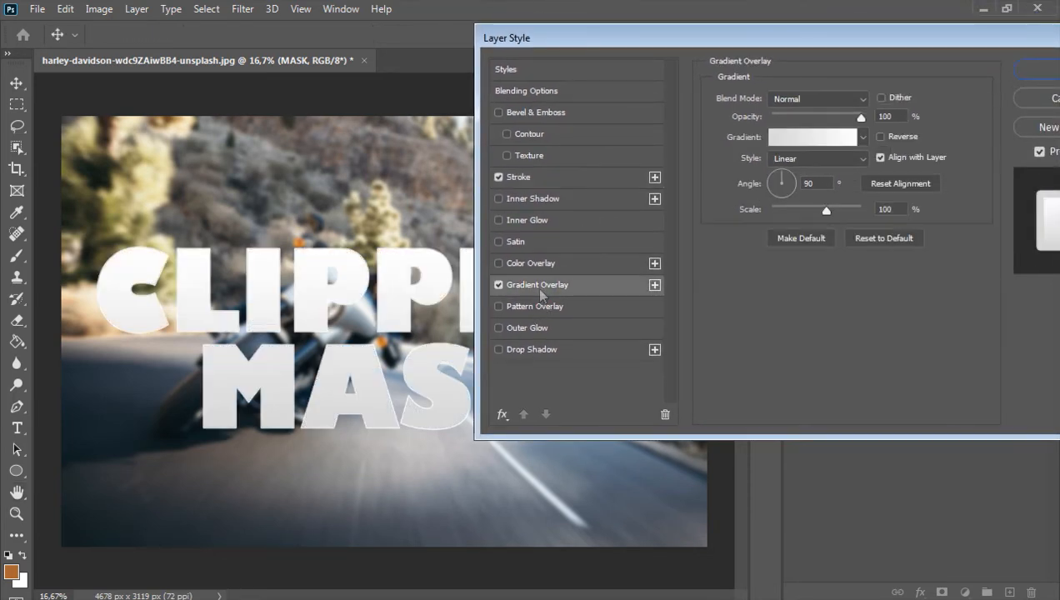
pyautogui.click(498, 285)
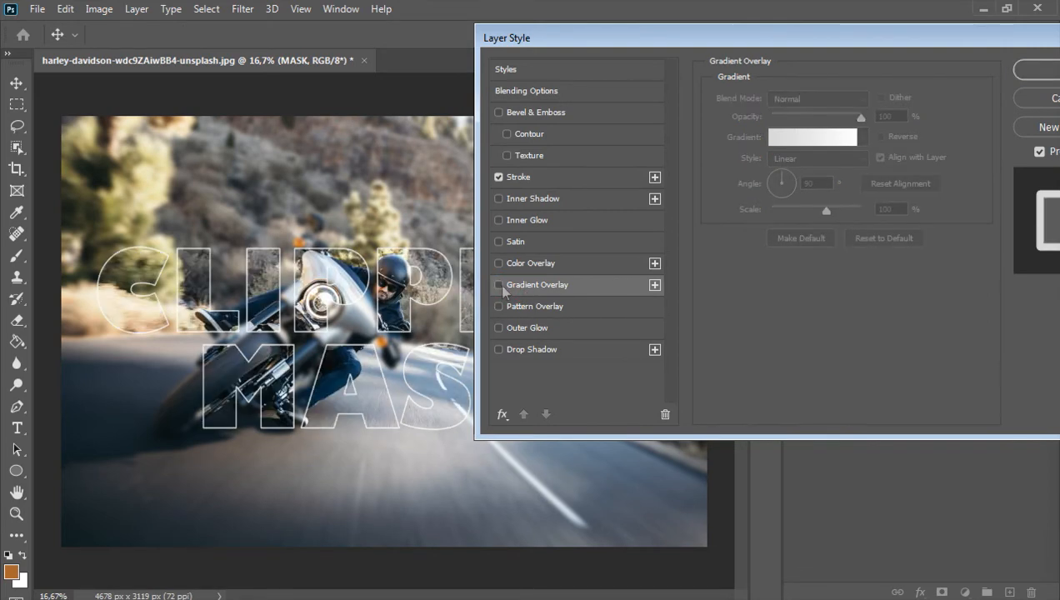
pyautogui.click(1038, 71)
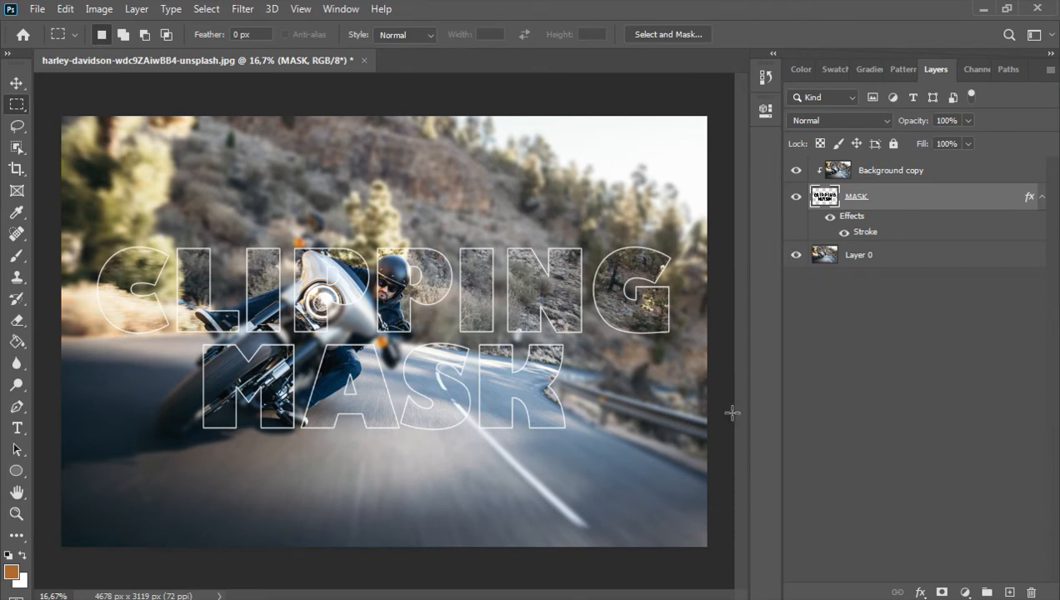
# Stamp all visible layers into a new layer above Background copy, and hide Background copy, MASK and Layer 0
pyautogui.click(922, 444)
pyautogui.click(890, 175)
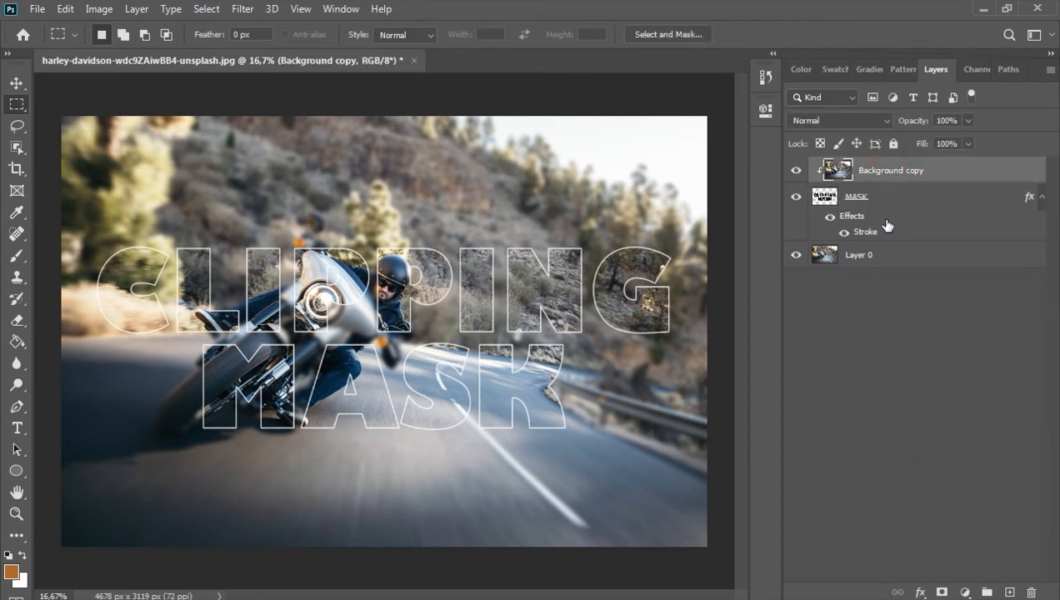
pyautogui.hotkey('ctrl', 'alt', 'shift', 'e')
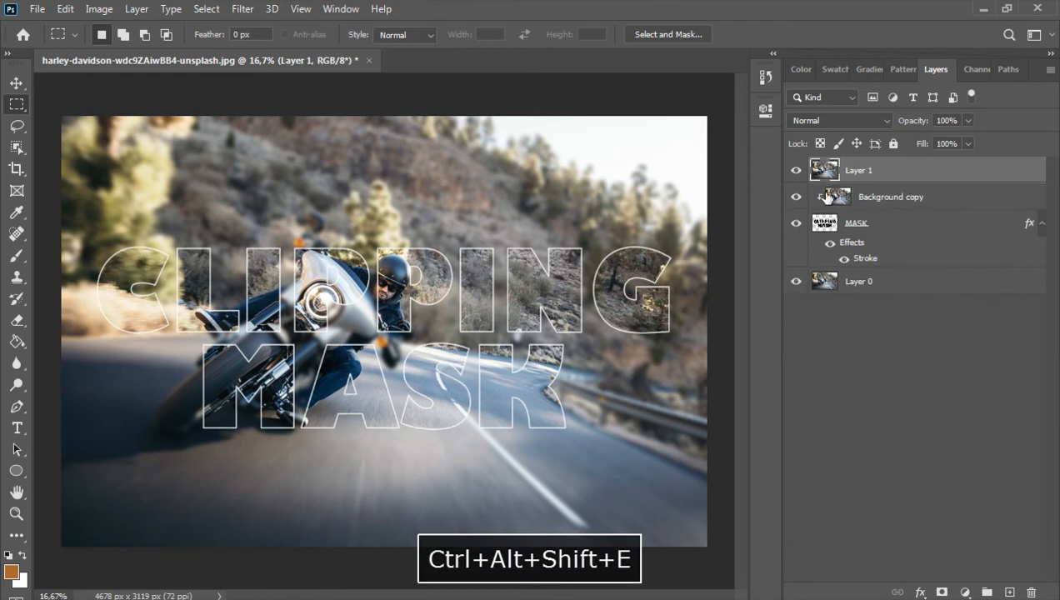
pyautogui.click(797, 222)
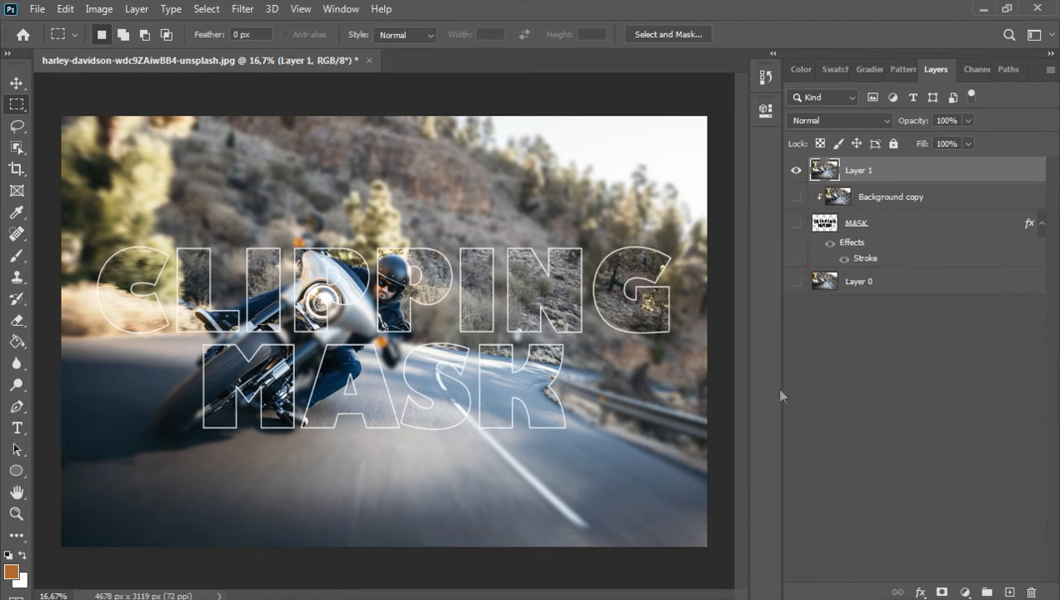
# Save the document to the desktop as harley1psd in Photoshop format with layers and Maximize Compatibility
pyautogui.click(36, 10)
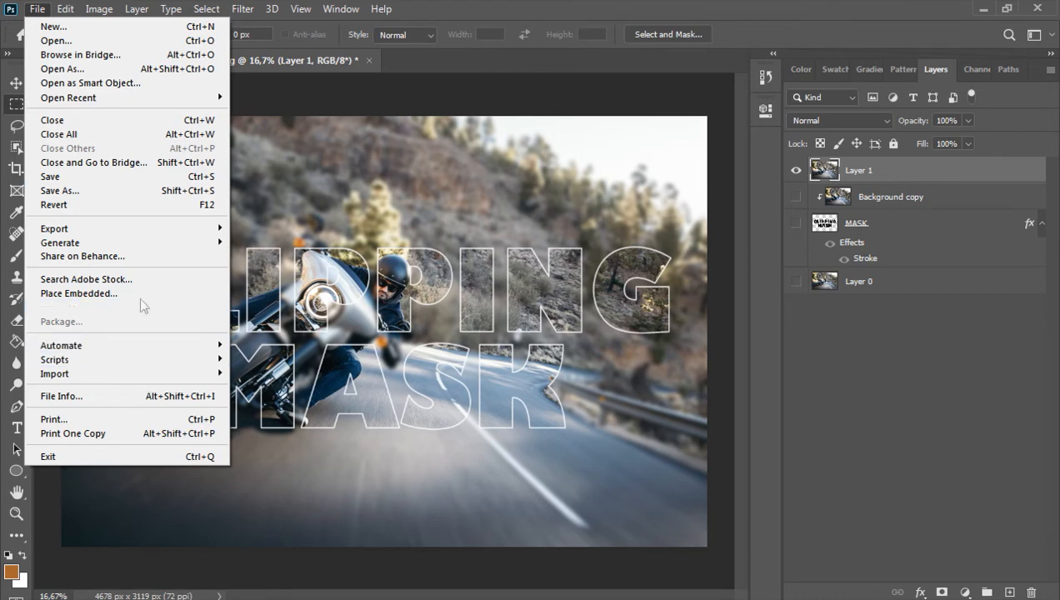
pyautogui.click(124, 190)
pyautogui.moveTo(291, 320); pyautogui.dragTo(142, 319)
pyautogui.write('1psd')
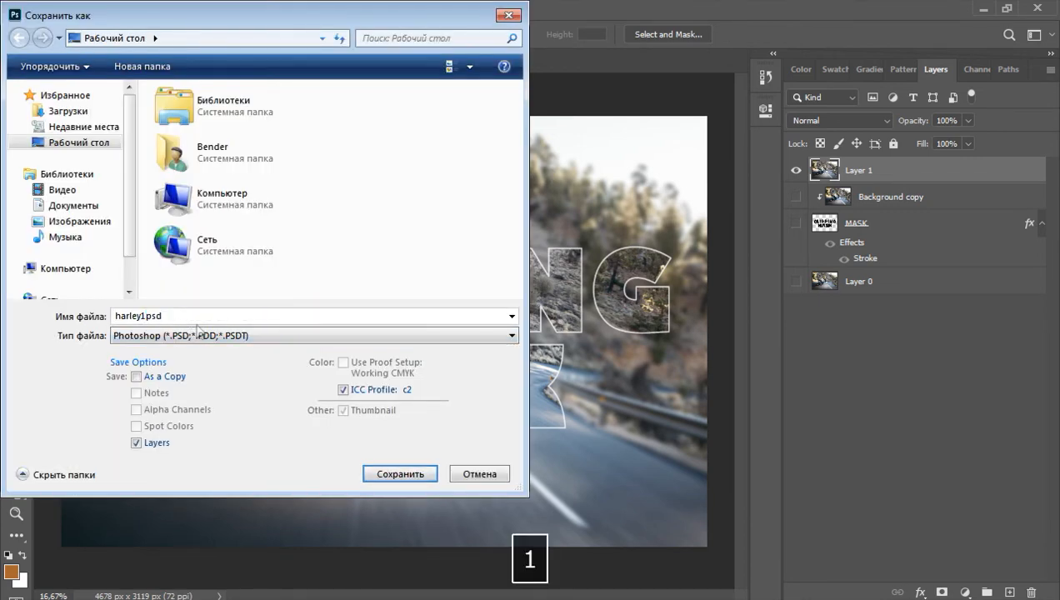
pyautogui.click(400, 474)
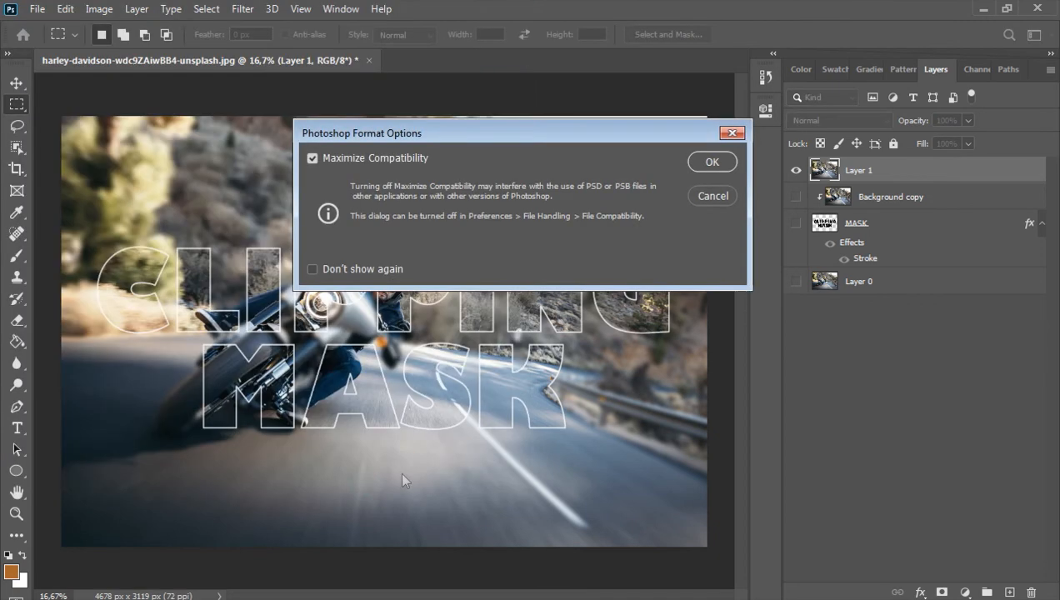
pyautogui.click(727, 167)
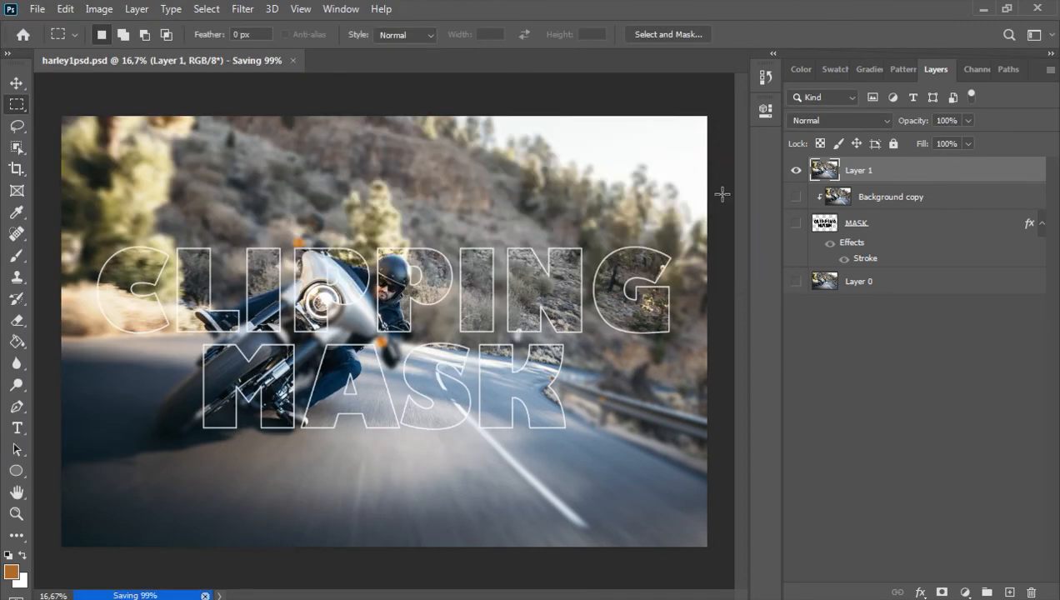